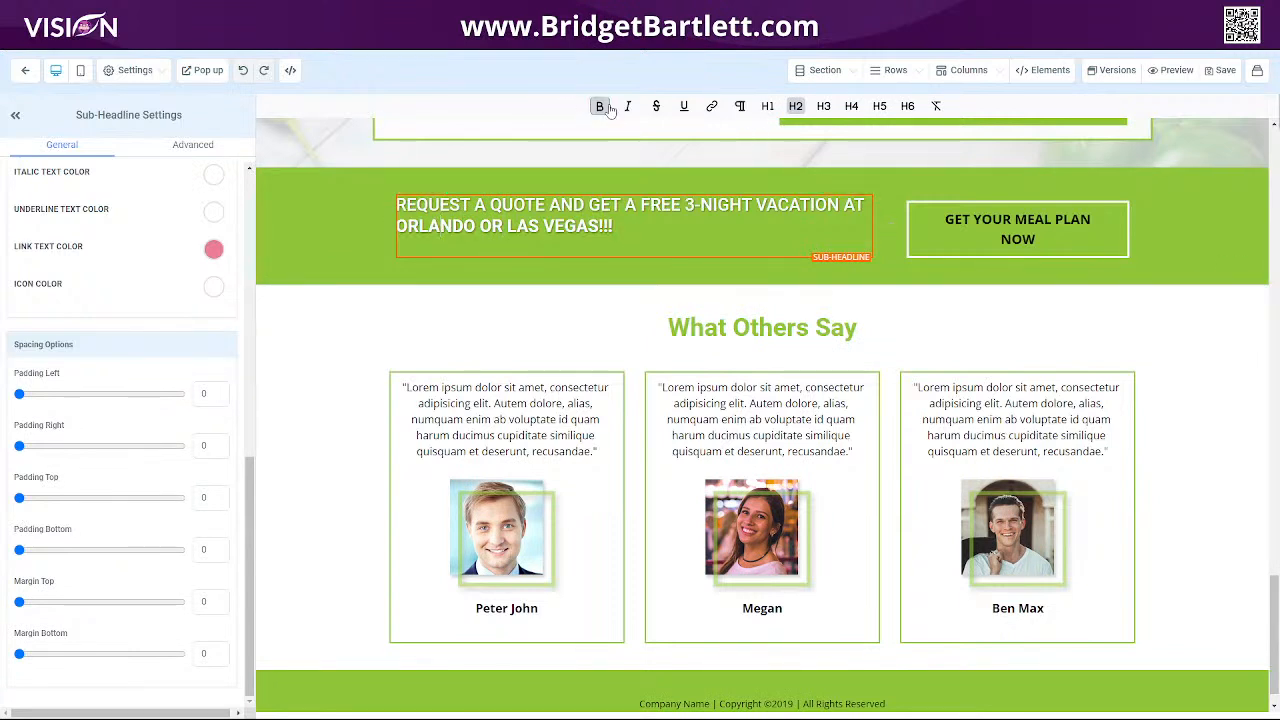
Select most of the sub-headline text and apply bold, italic, strikethrough and underline to it.
{"action": "left_click_drag", "start_coordinate": [490, 204], "coordinate": [590, 226]}
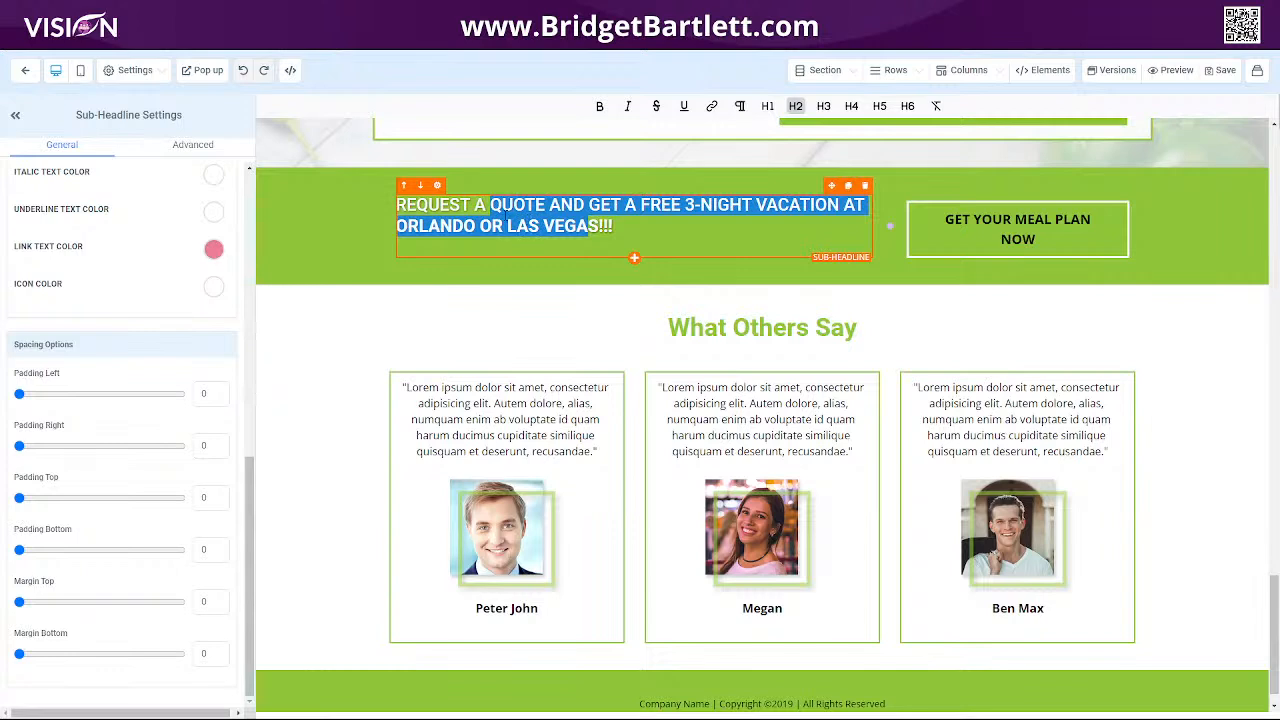
{"action": "left_click", "coordinate": [600, 106]}
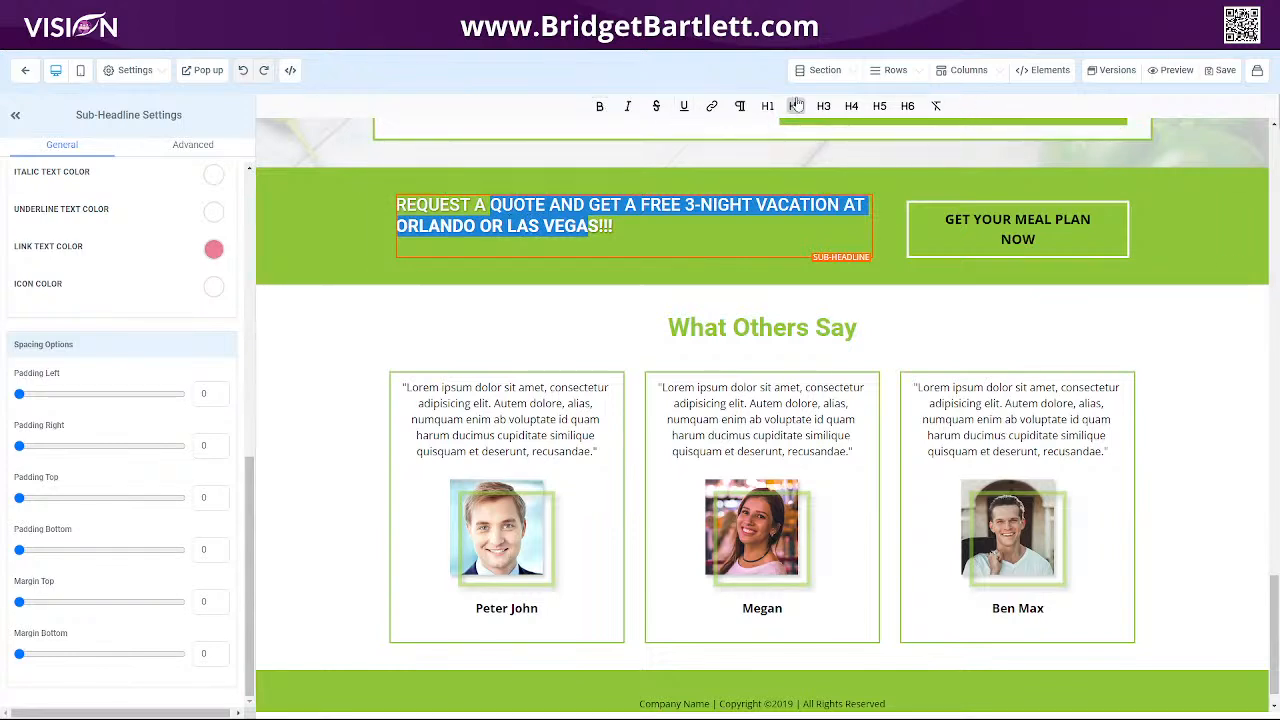
{"action": "left_click", "coordinate": [597, 115]}
{"action": "left_click", "coordinate": [628, 109]}
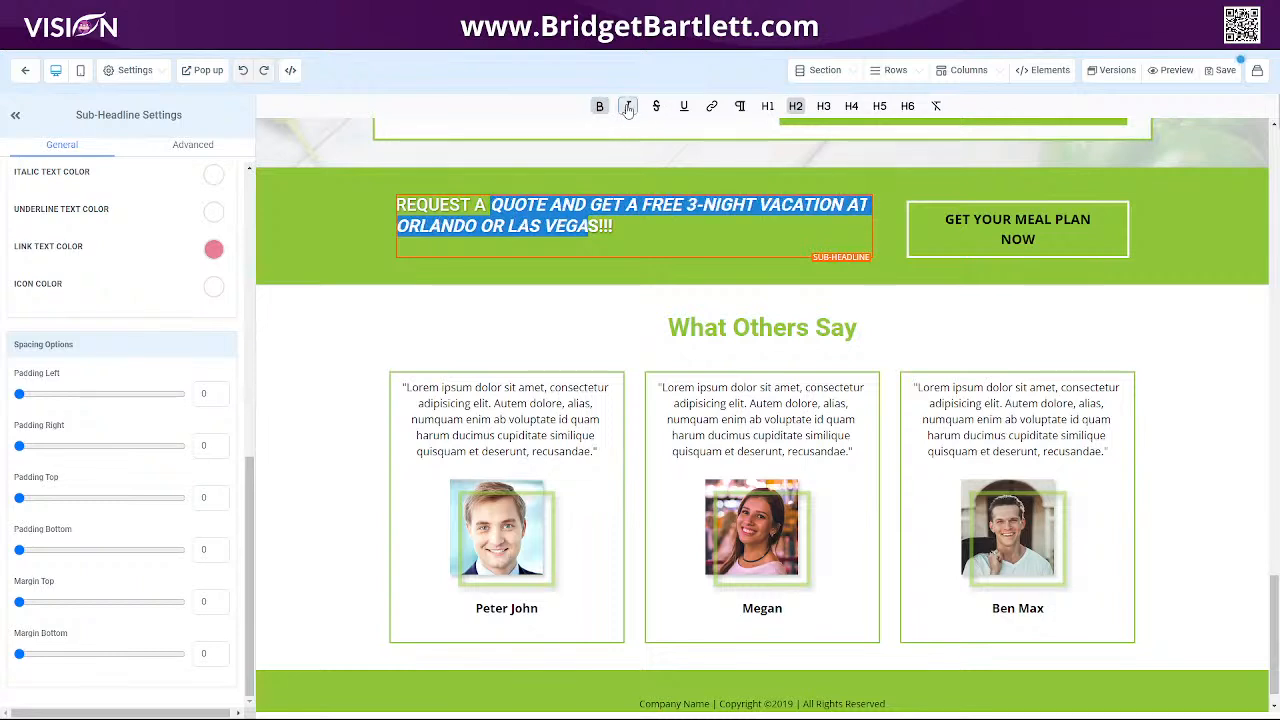
{"action": "left_click", "coordinate": [655, 107]}
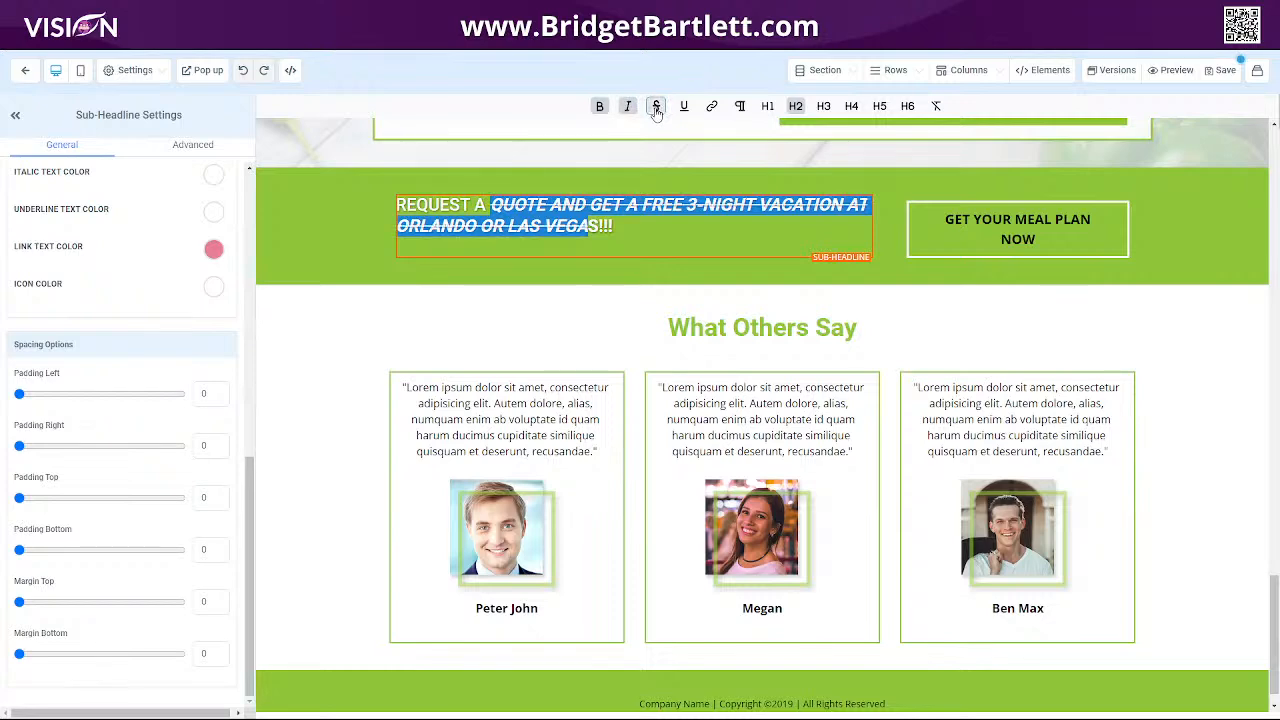
{"action": "left_click", "coordinate": [685, 110]}
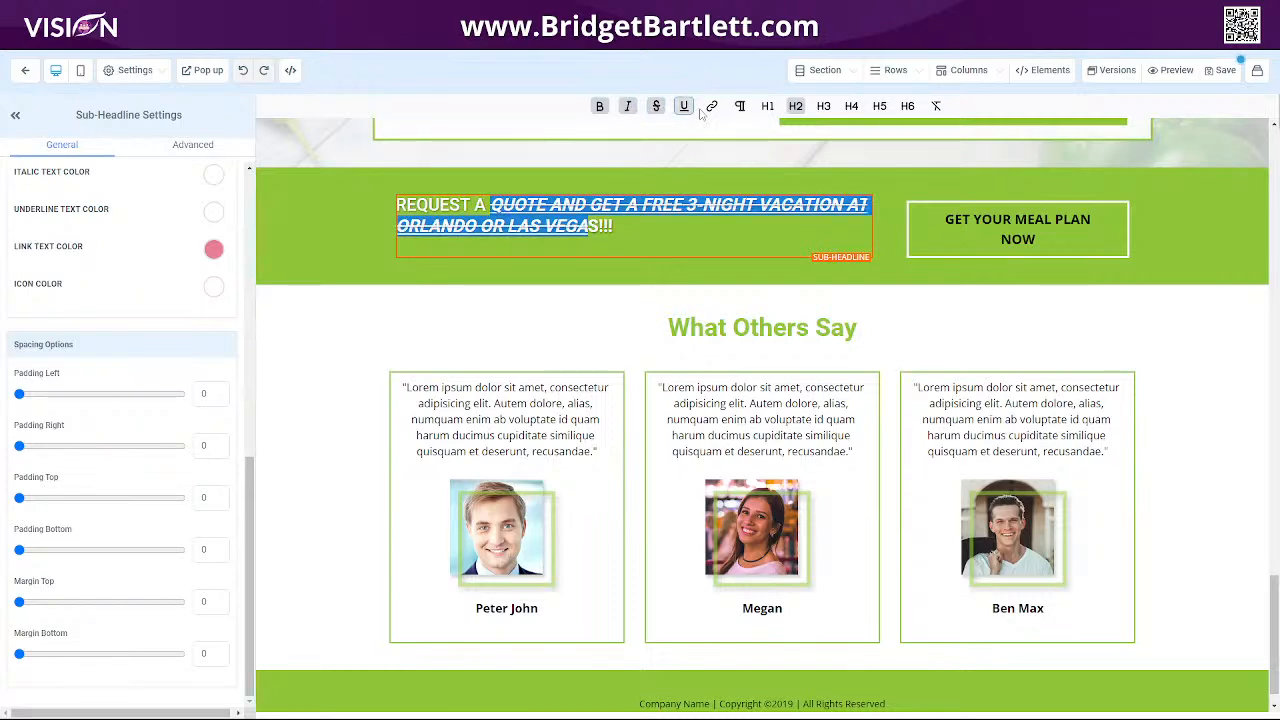
Open the add-link dialog for the selected text and cancel it.
{"action": "left_click", "coordinate": [712, 107]}
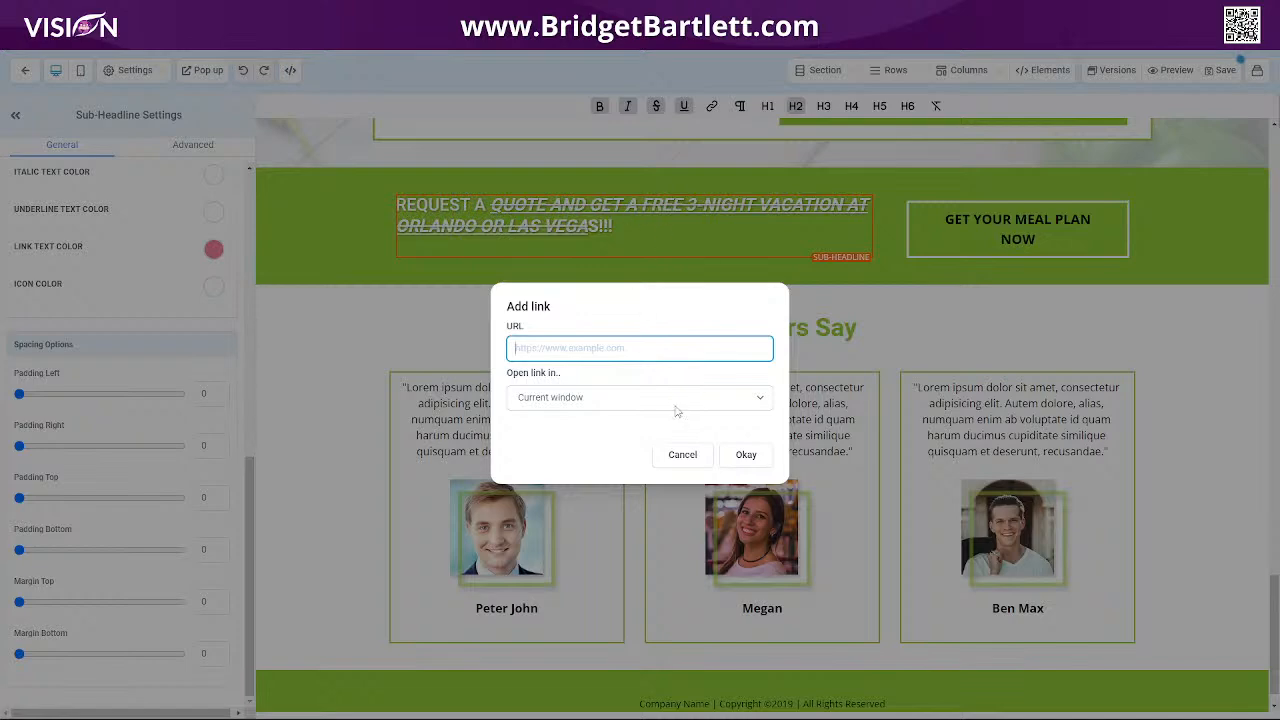
{"action": "left_click", "coordinate": [678, 459]}
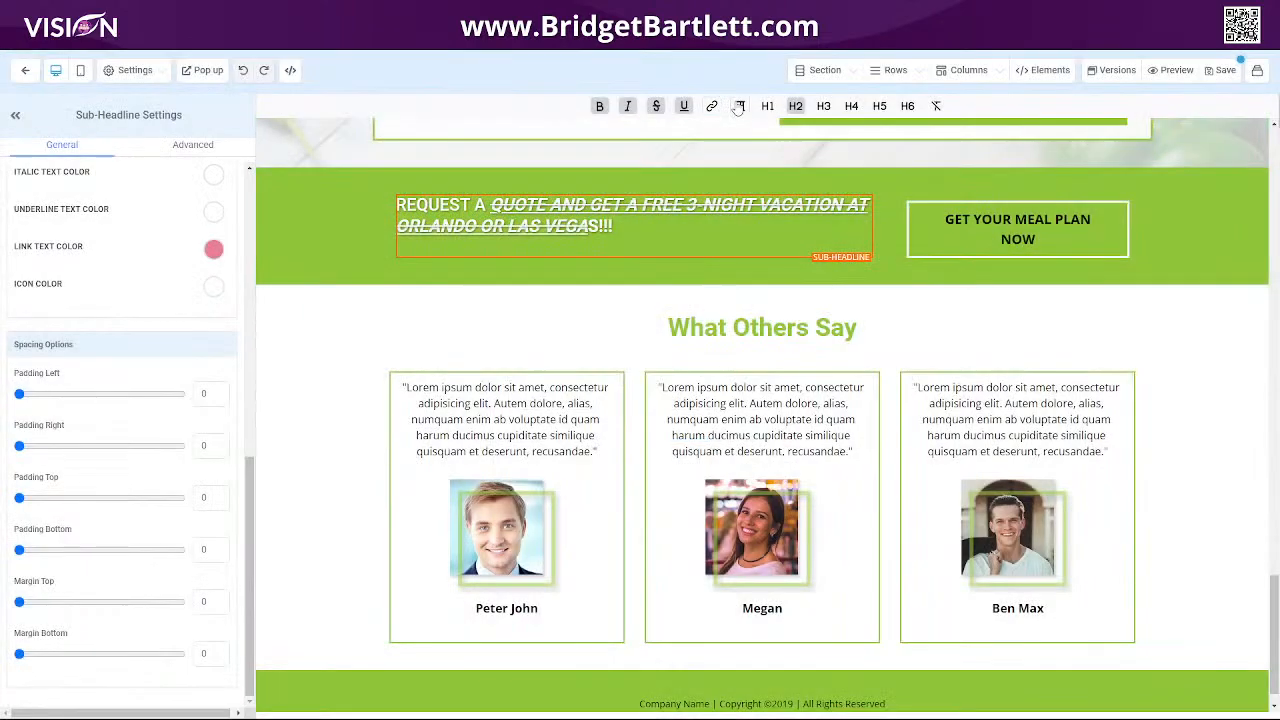
Set the selected sub-headline text to heading level H6 and clear its other formatting.
{"action": "left_click", "coordinate": [740, 106]}
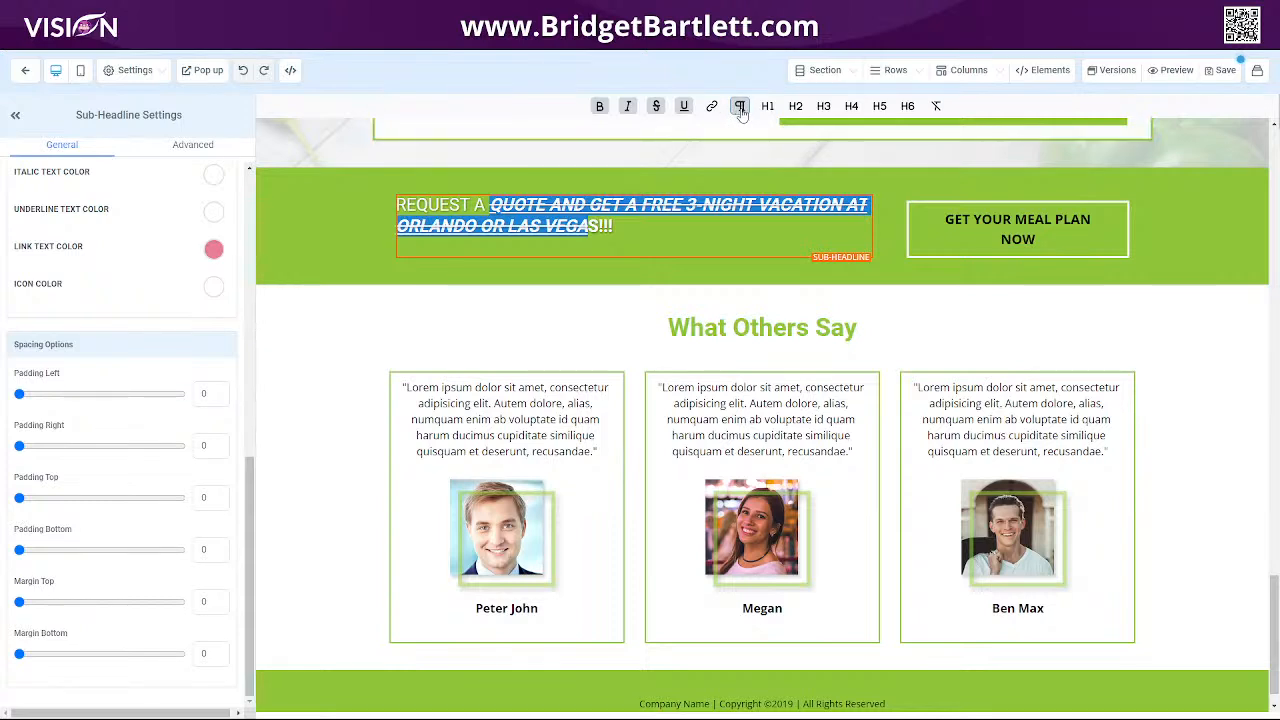
{"action": "left_click", "coordinate": [767, 106]}
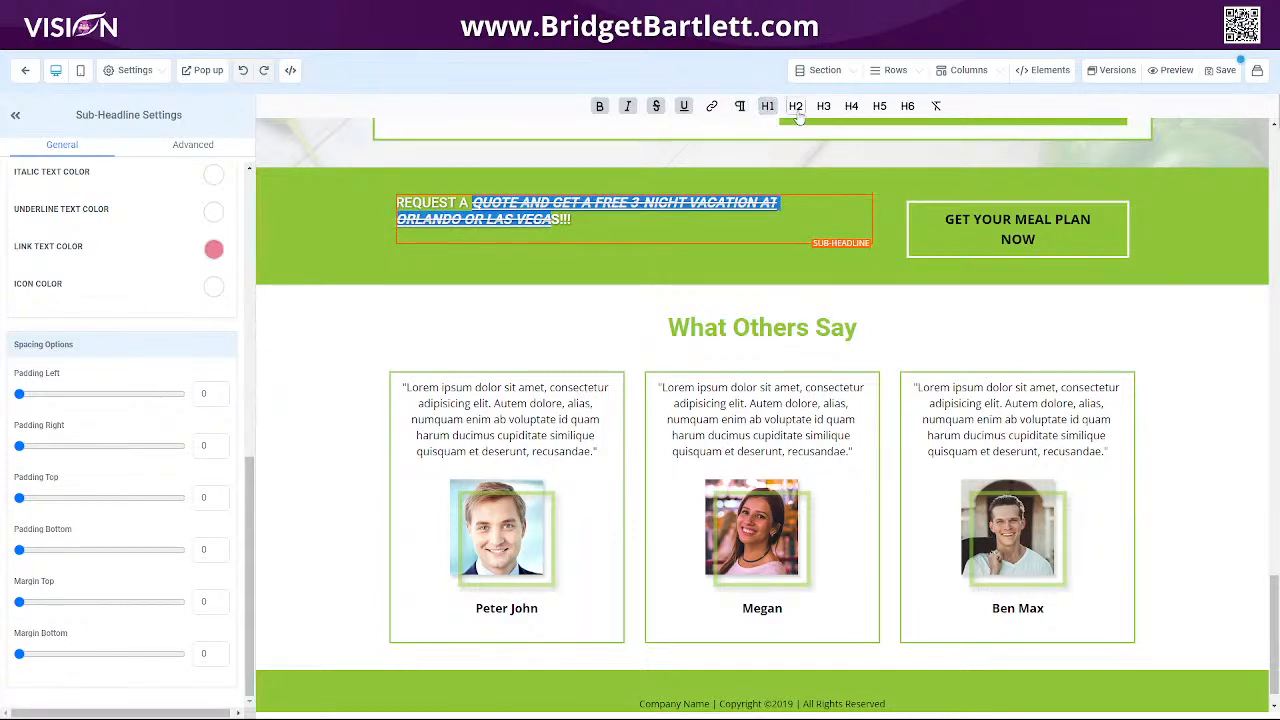
{"action": "left_click", "coordinate": [796, 108]}
{"action": "left_click", "coordinate": [823, 106]}
{"action": "left_click", "coordinate": [851, 106]}
{"action": "left_click", "coordinate": [879, 106]}
{"action": "left_click", "coordinate": [907, 106]}
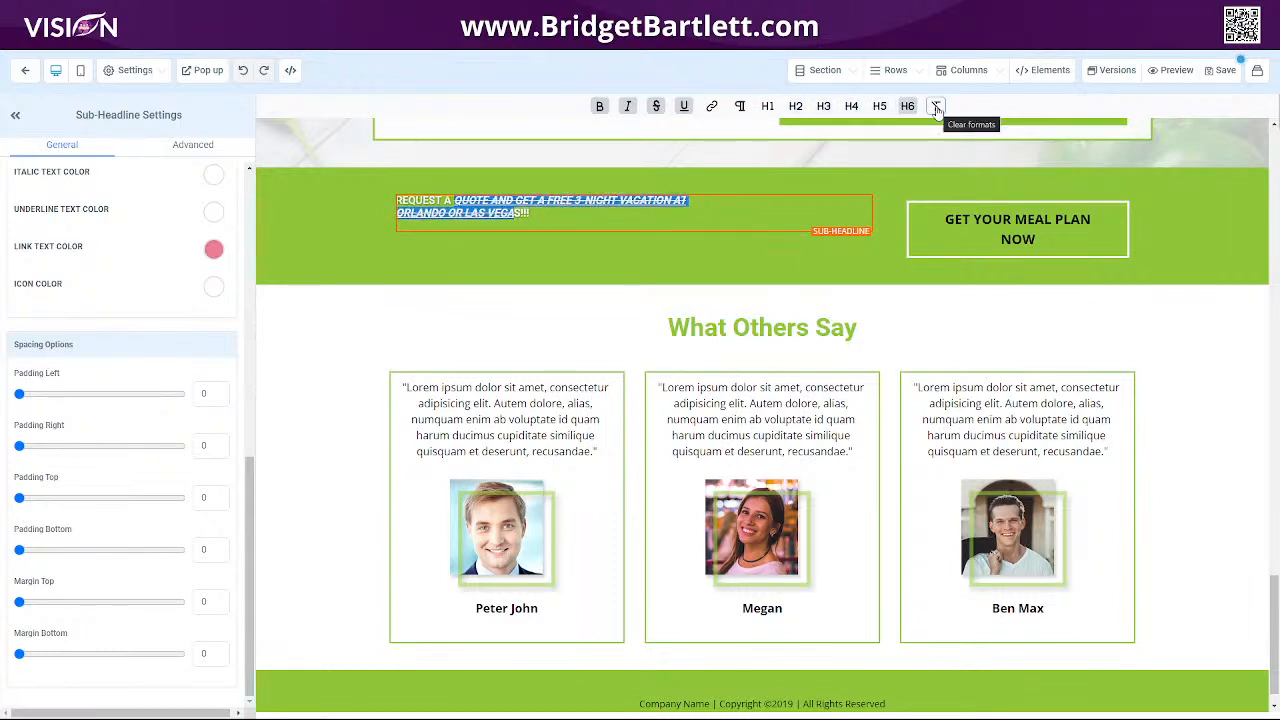
{"action": "left_click", "coordinate": [936, 106]}
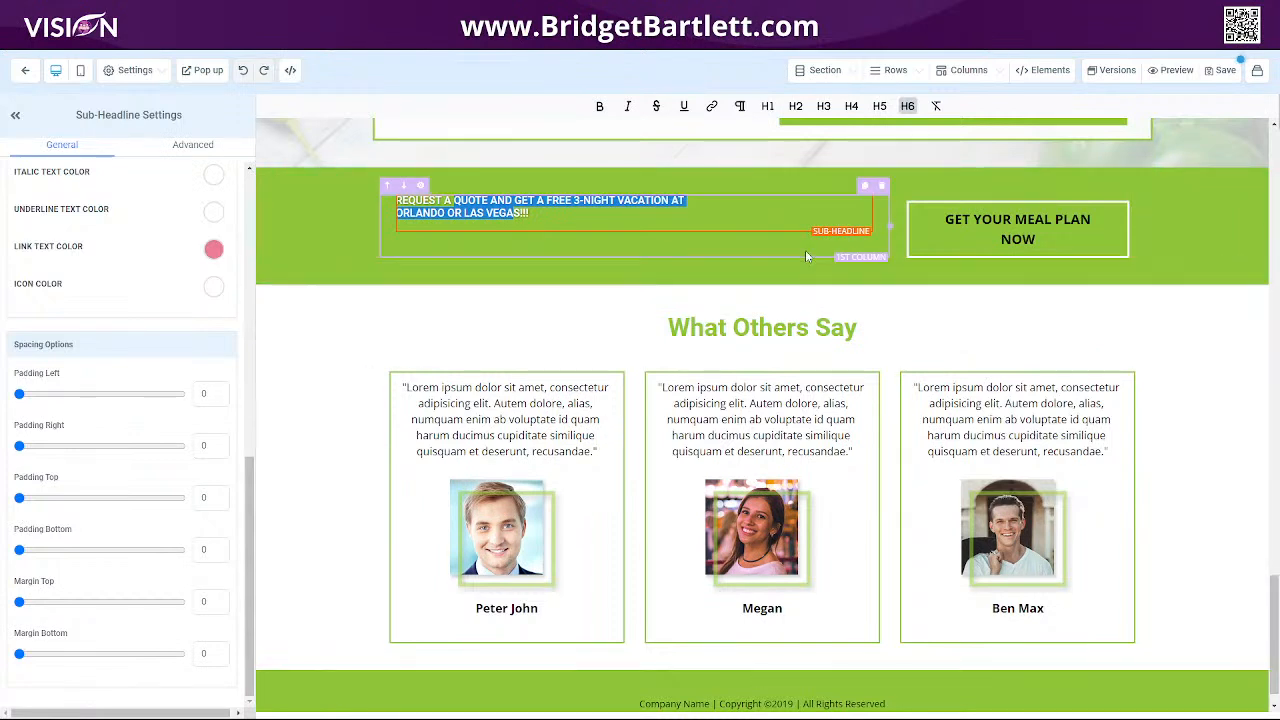
Add a new one-column row below the sub-headline row.
{"action": "left_click", "coordinate": [762, 283]}
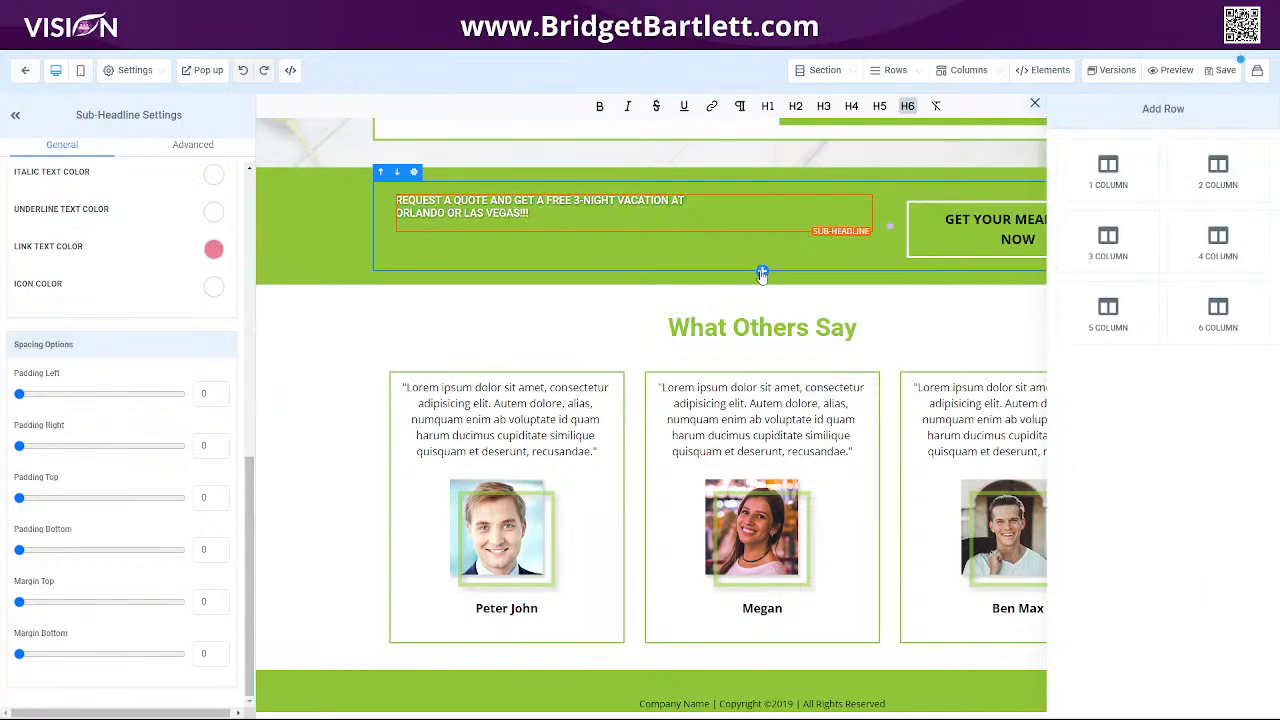
{"action": "left_click_drag", "start_coordinate": [1112, 172], "coordinate": [750, 322]}
{"action": "left_click", "coordinate": [750, 322]}
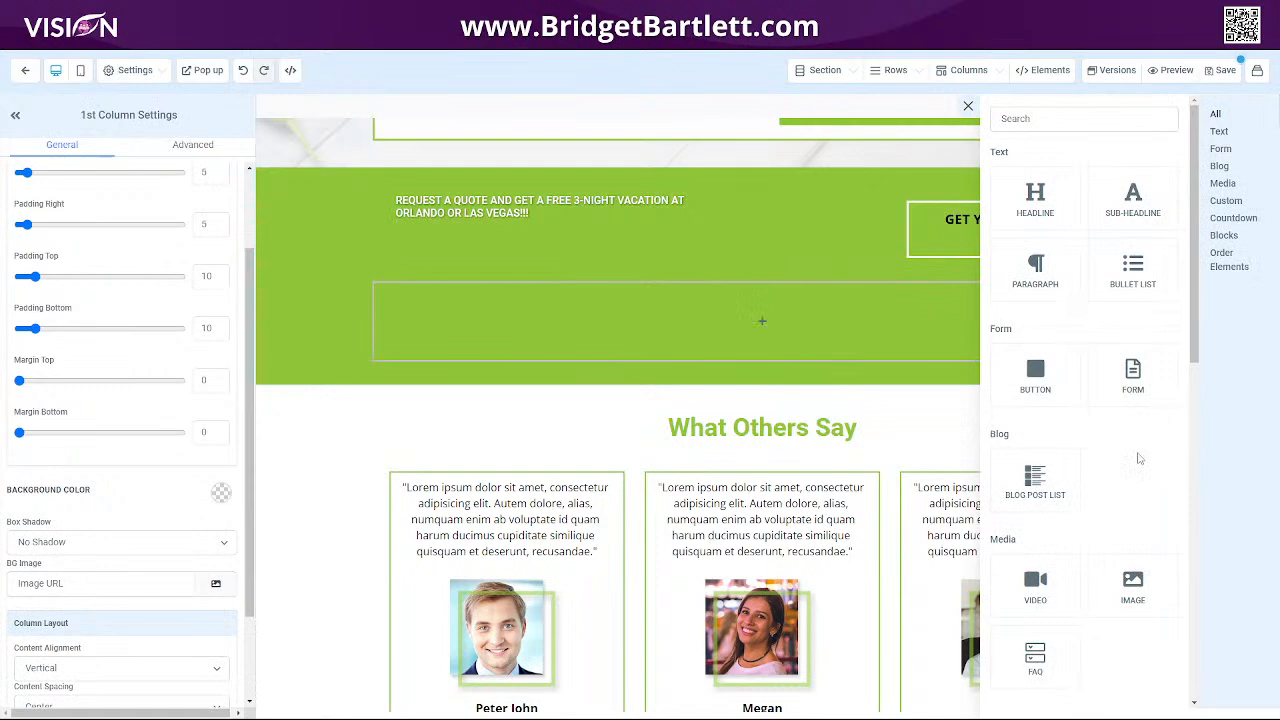
Check the site's Blogs page listing the existing blog posts.
{"action": "scroll", "coordinate": [1130, 413], "scroll_direction": "down", "scroll_amount": 2}
{"action": "scroll", "coordinate": [1130, 413], "scroll_direction": "down", "scroll_amount": 1}
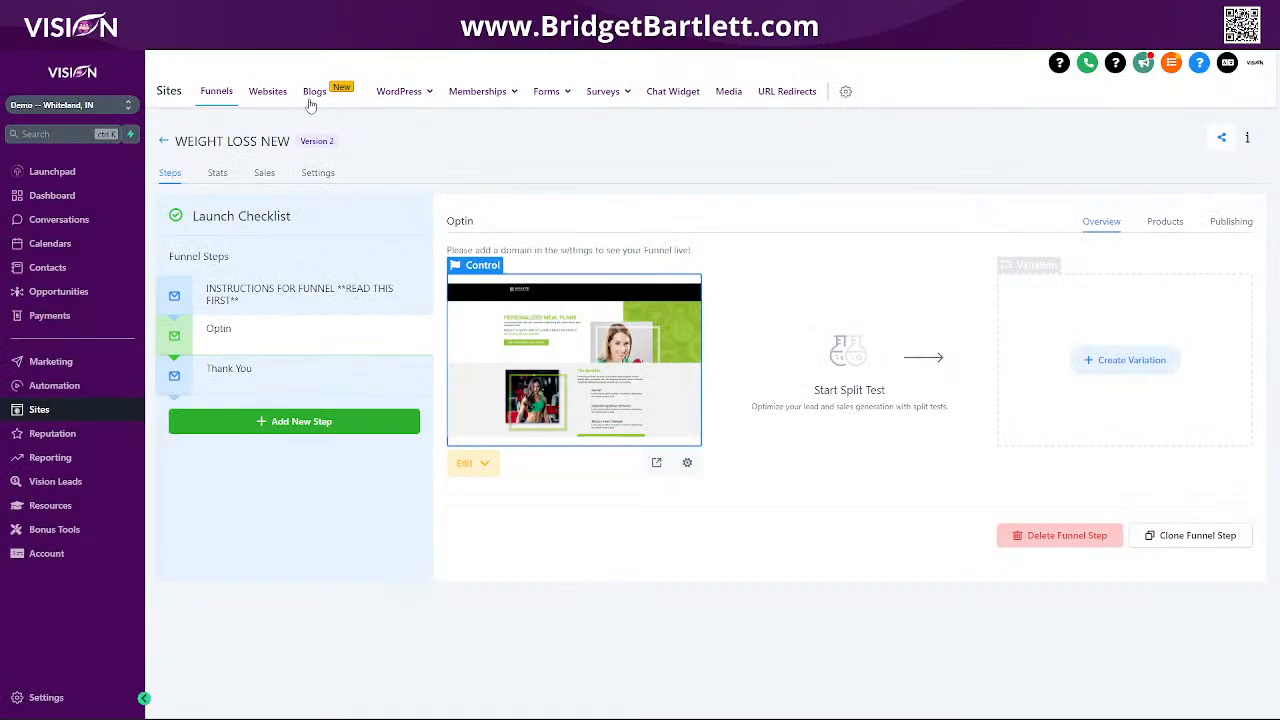
{"action": "left_click", "coordinate": [312, 92]}
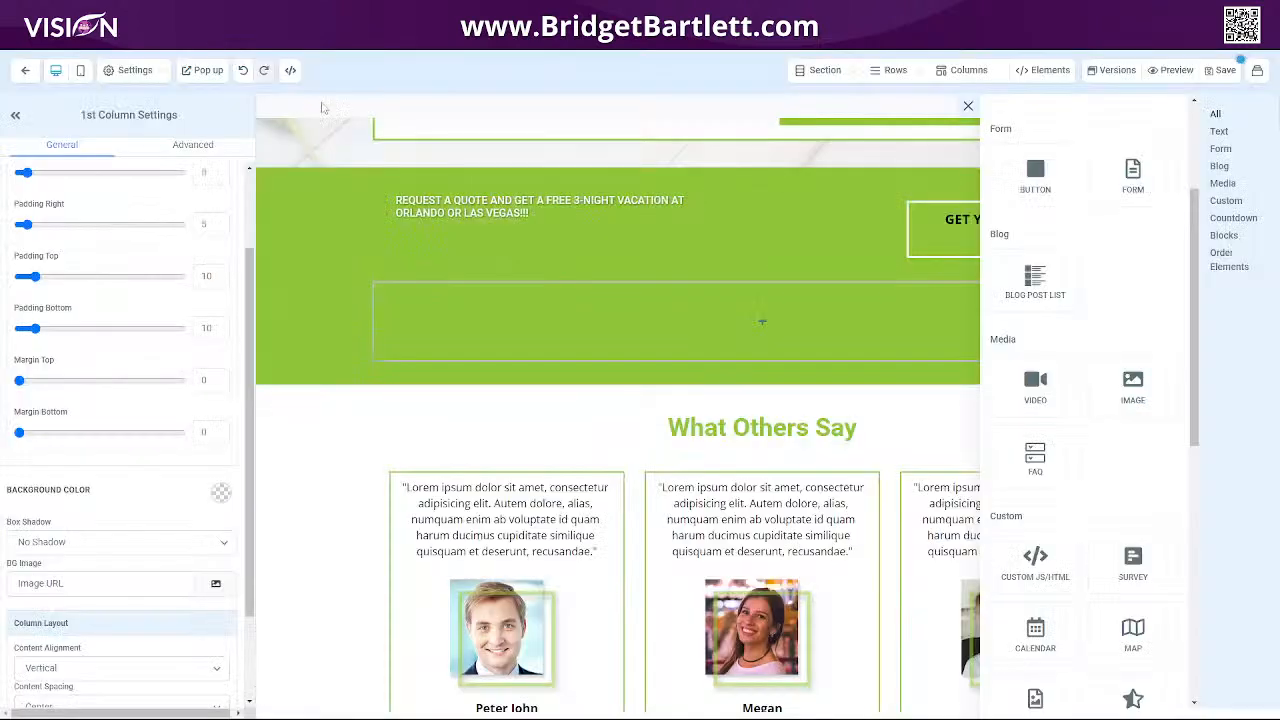
{"action": "mouse_move", "coordinate": [673, 340]}
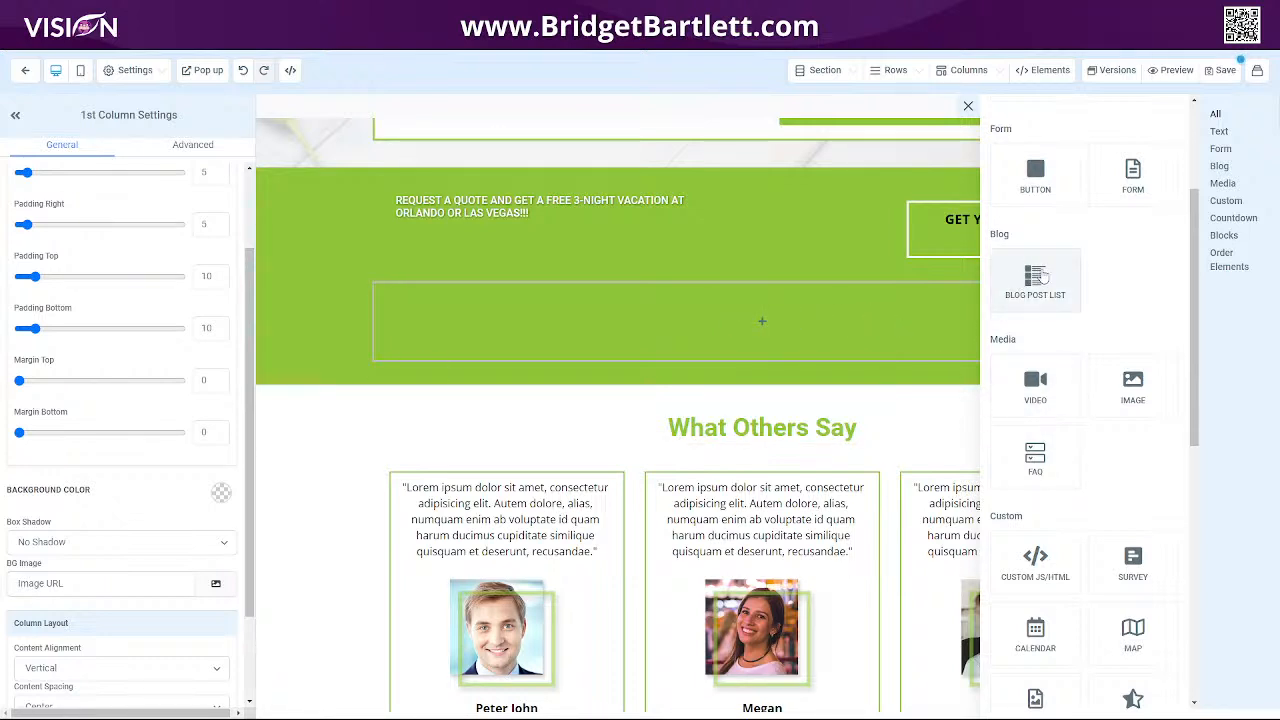
Add a Blog Post List element to the empty row and delete it again.
{"action": "left_click_drag", "start_coordinate": [1040, 278], "coordinate": [771, 337]}
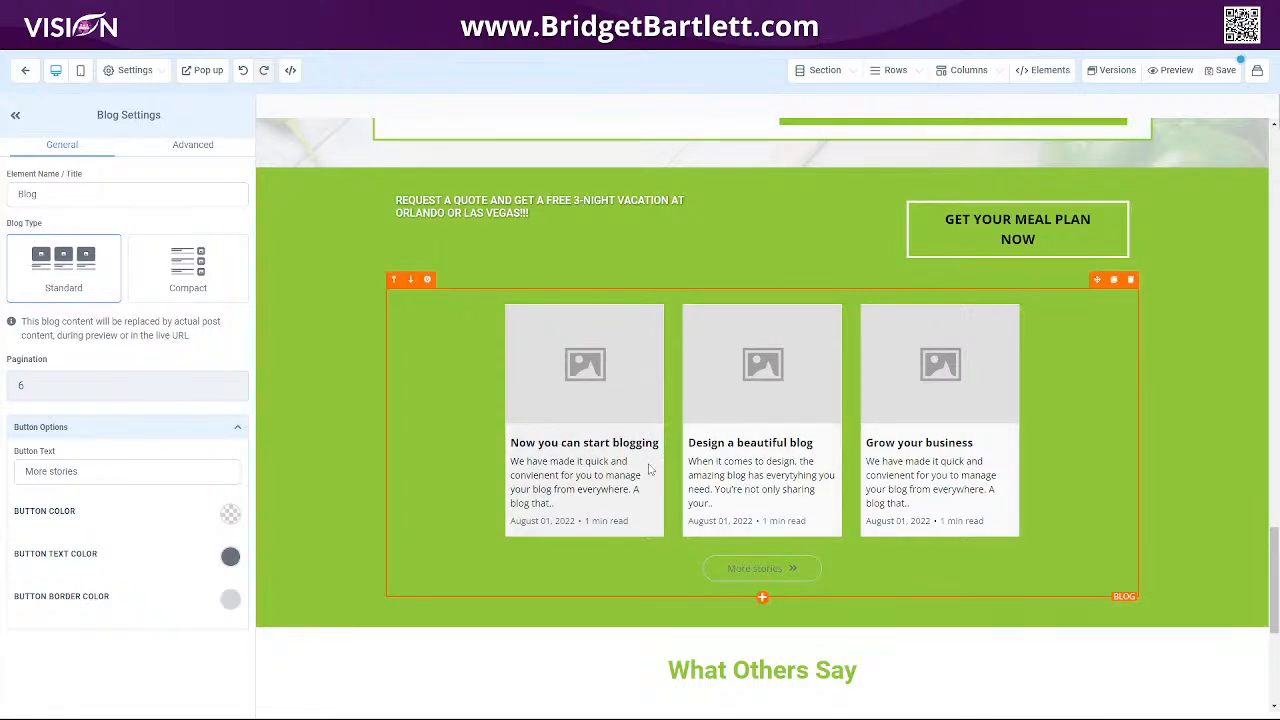
{"action": "left_click", "coordinate": [1131, 280]}
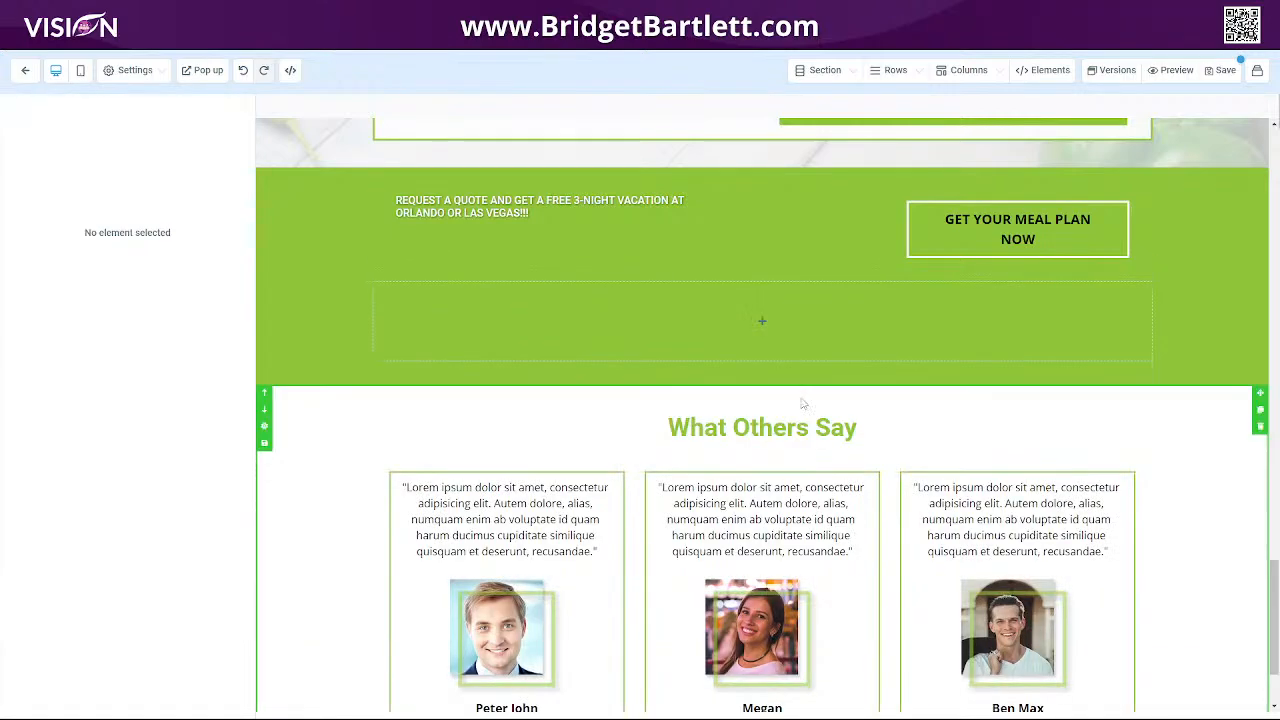
Insert an FAQ element into the empty new row.
{"action": "left_click", "coordinate": [764, 323]}
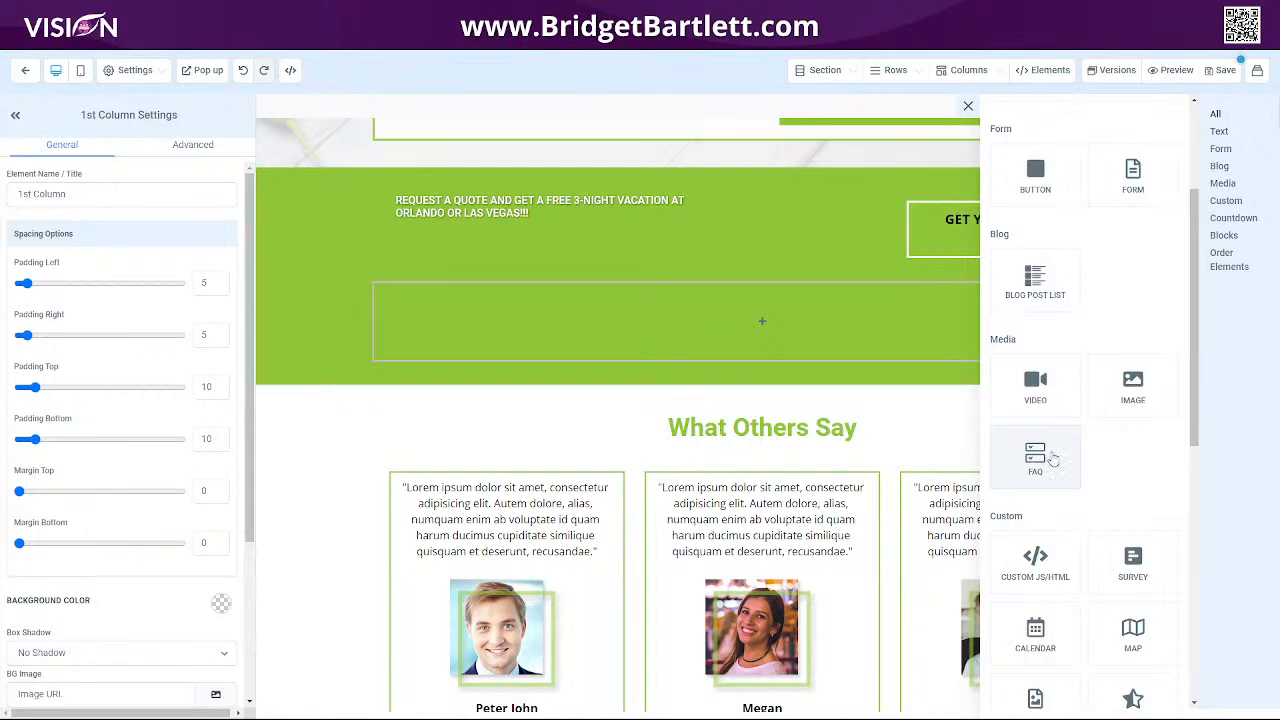
{"action": "left_click_drag", "start_coordinate": [1052, 458], "coordinate": [780, 351]}
{"action": "scroll", "coordinate": [740, 345], "scroll_direction": "up", "scroll_amount": 2}
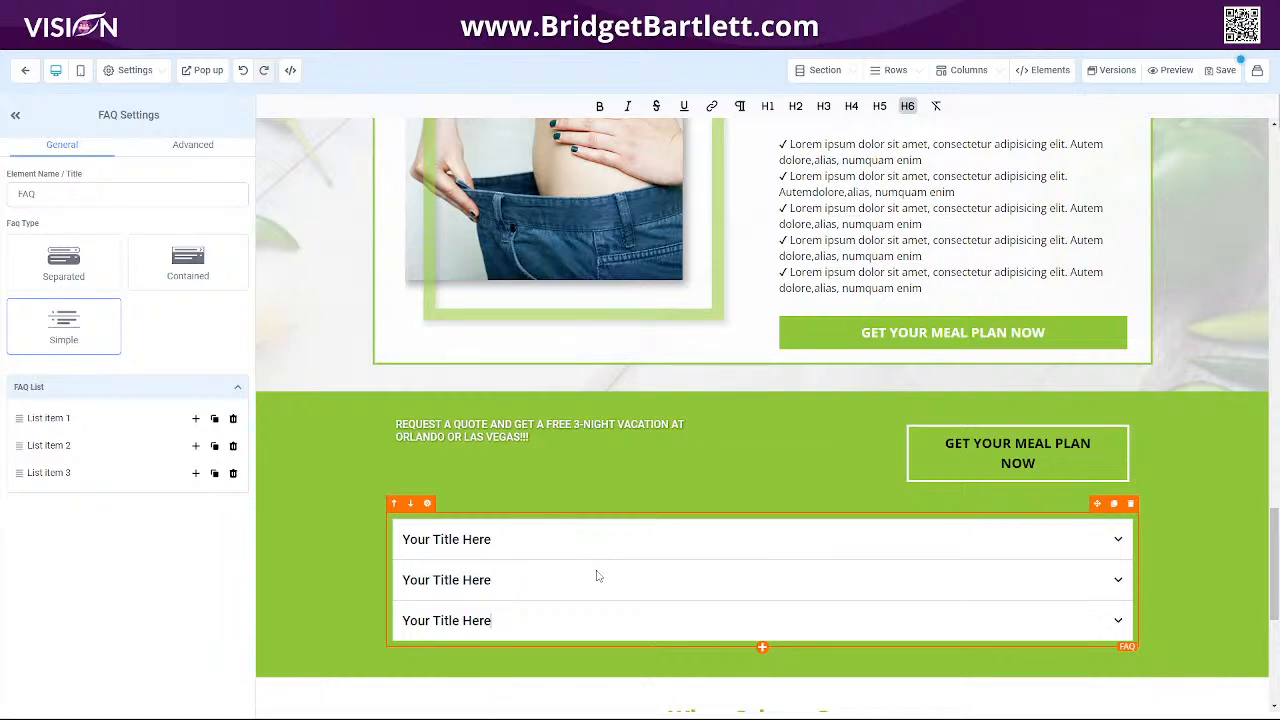
{"action": "scroll", "coordinate": [585, 545], "scroll_direction": "down", "scroll_amount": 3}
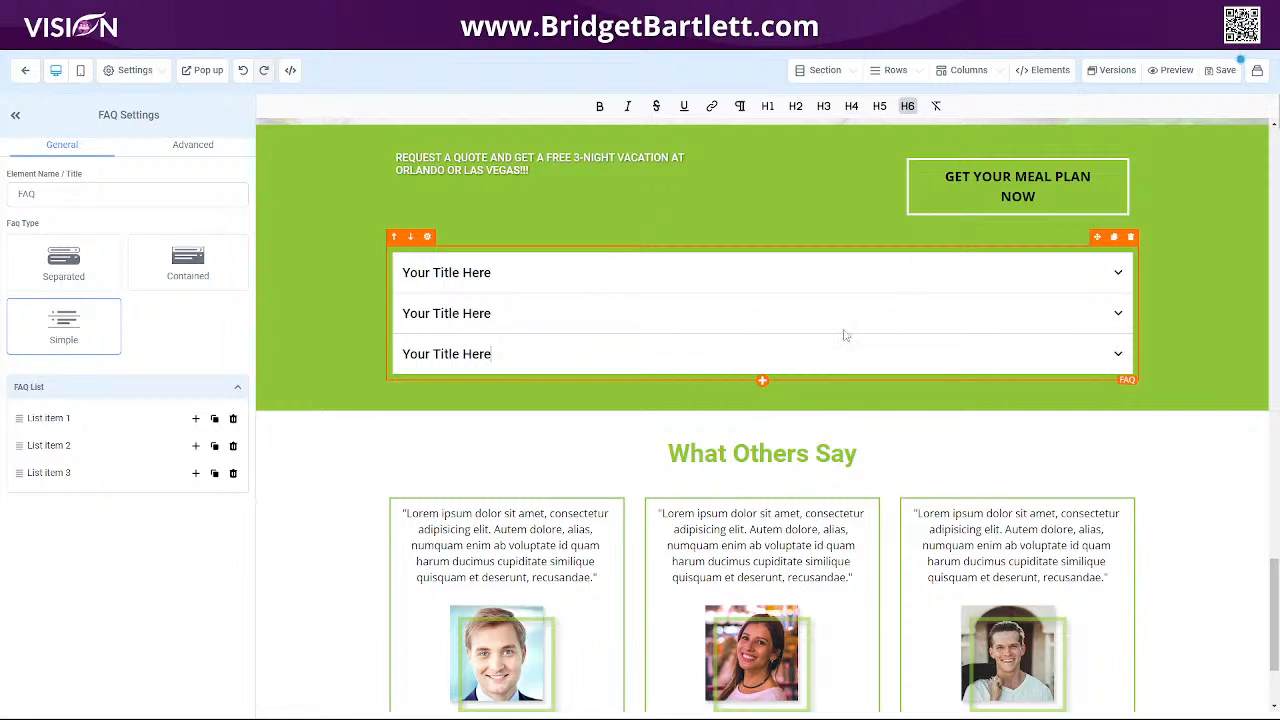
Rename the first FAQ title to Step 1.
{"action": "left_click", "coordinate": [495, 277]}
{"action": "left_click_drag", "start_coordinate": [409, 273], "coordinate": [449, 273]}
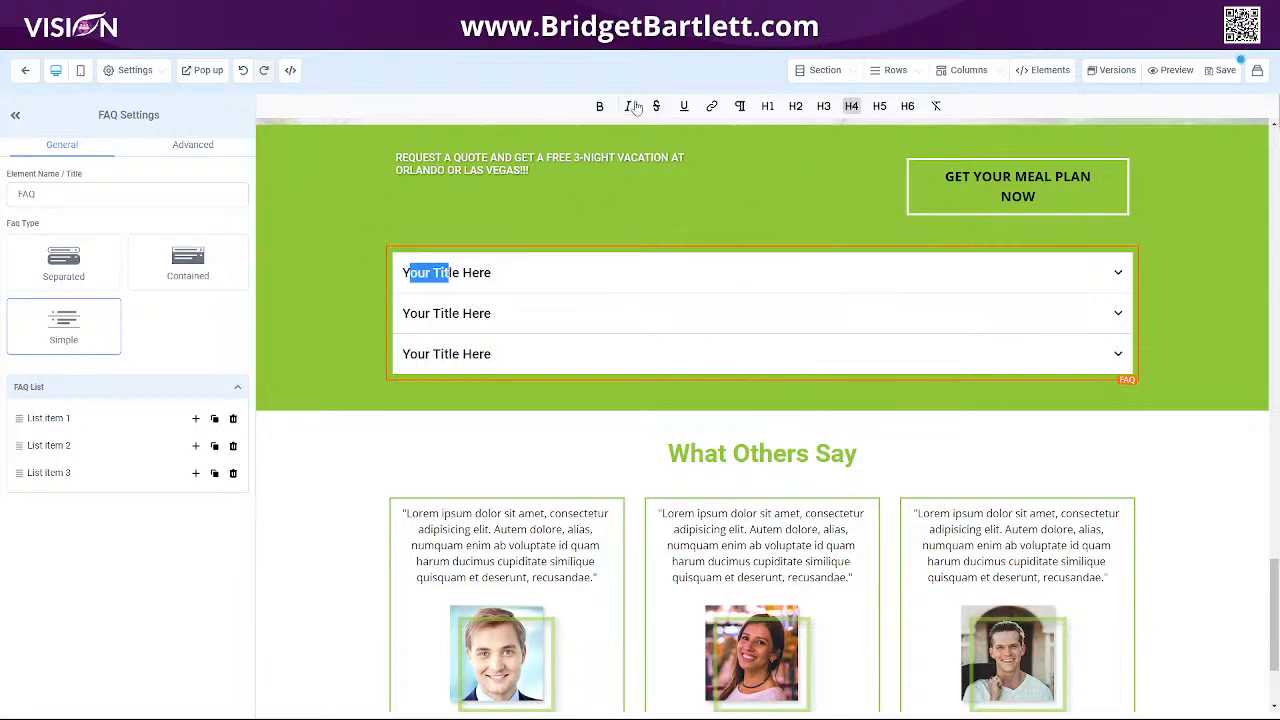
{"action": "left_click", "coordinate": [495, 273]}
{"action": "left_click_drag", "start_coordinate": [493, 273], "coordinate": [398, 273]}
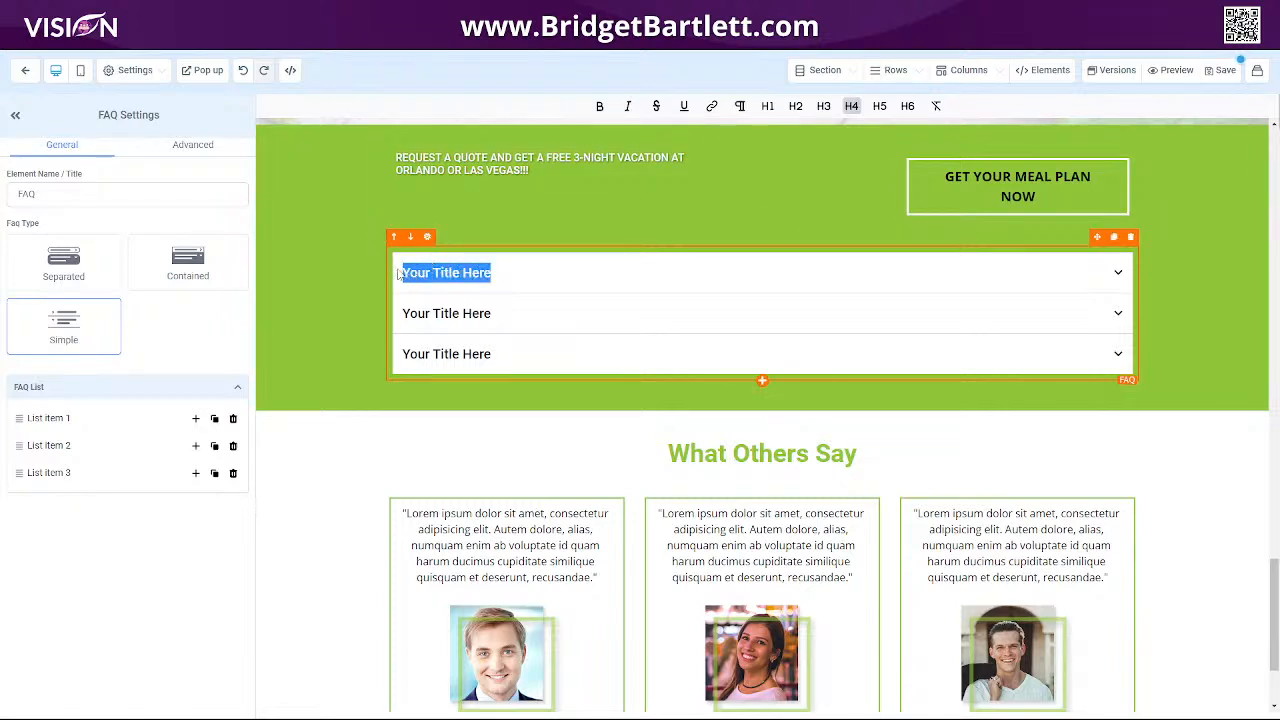
{"action": "type", "text": "Step 1"}
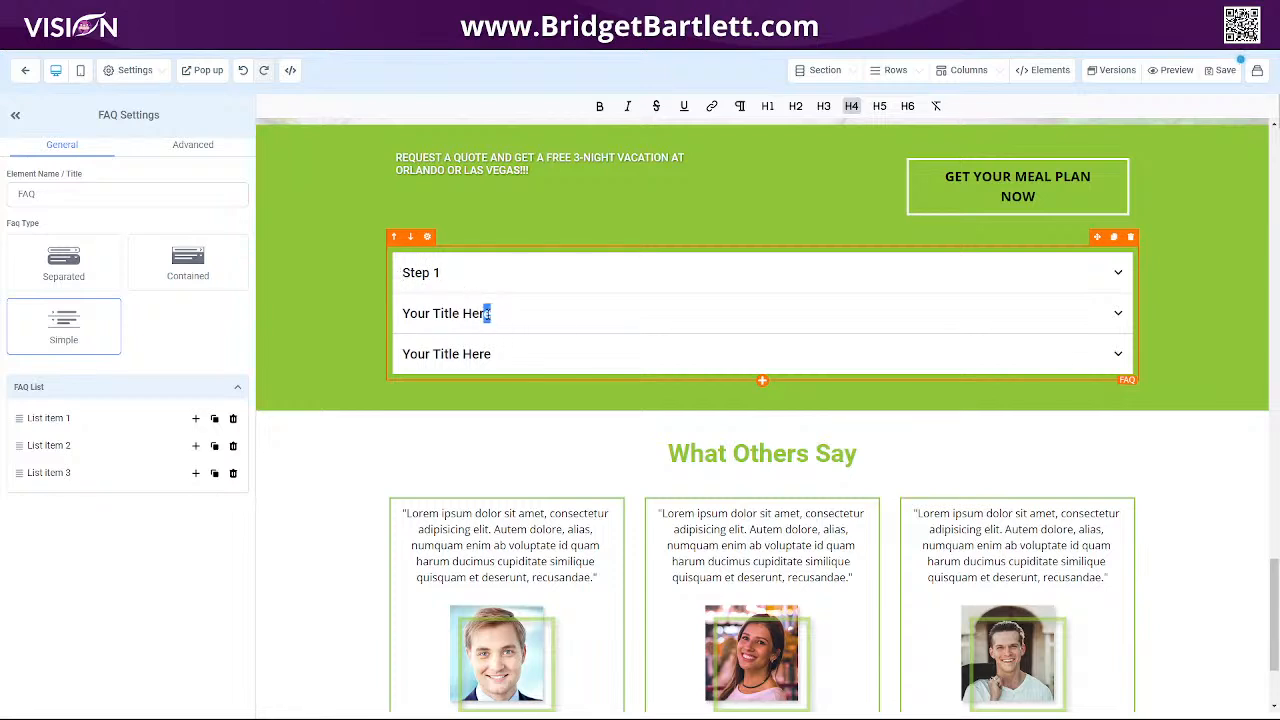
Rename the second FAQ title to Step 2.
{"action": "left_click_drag", "start_coordinate": [490, 313], "coordinate": [380, 318]}
{"action": "type", "text": "Step 2"}
Rename the third FAQ title to Step 3.
{"action": "left_click_drag", "start_coordinate": [494, 354], "coordinate": [386, 360]}
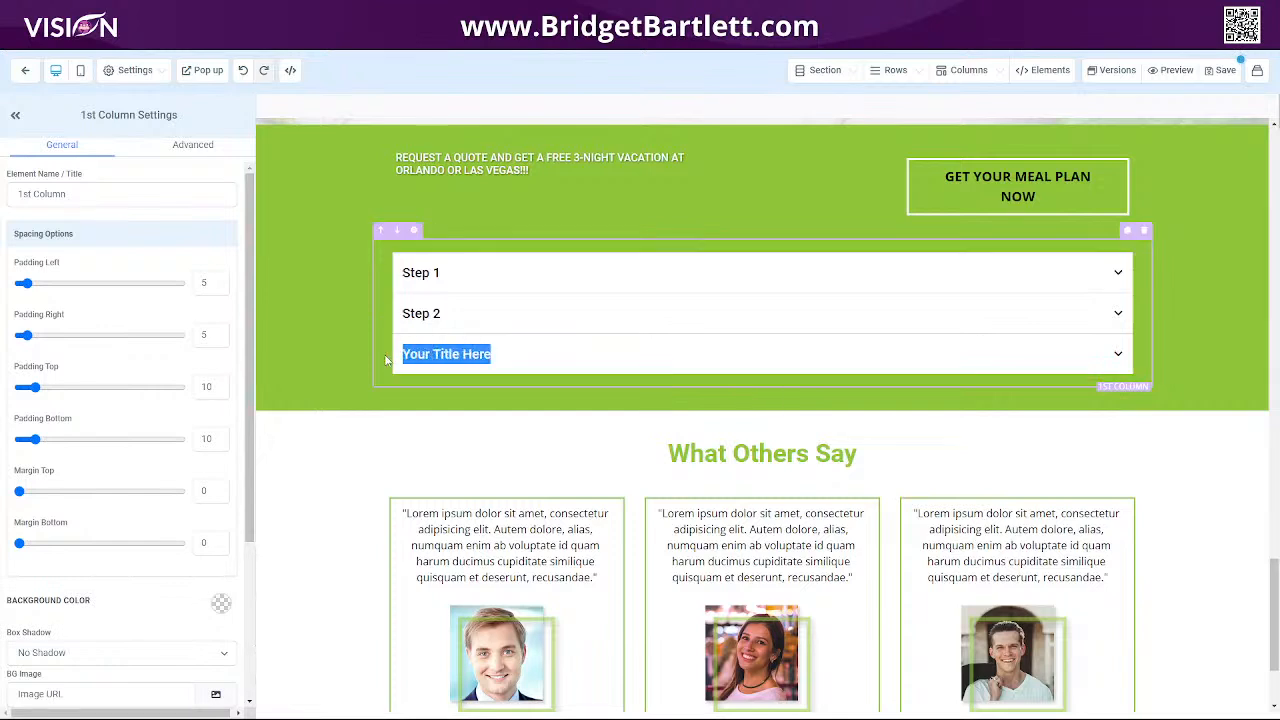
{"action": "type", "text": "Step 3"}
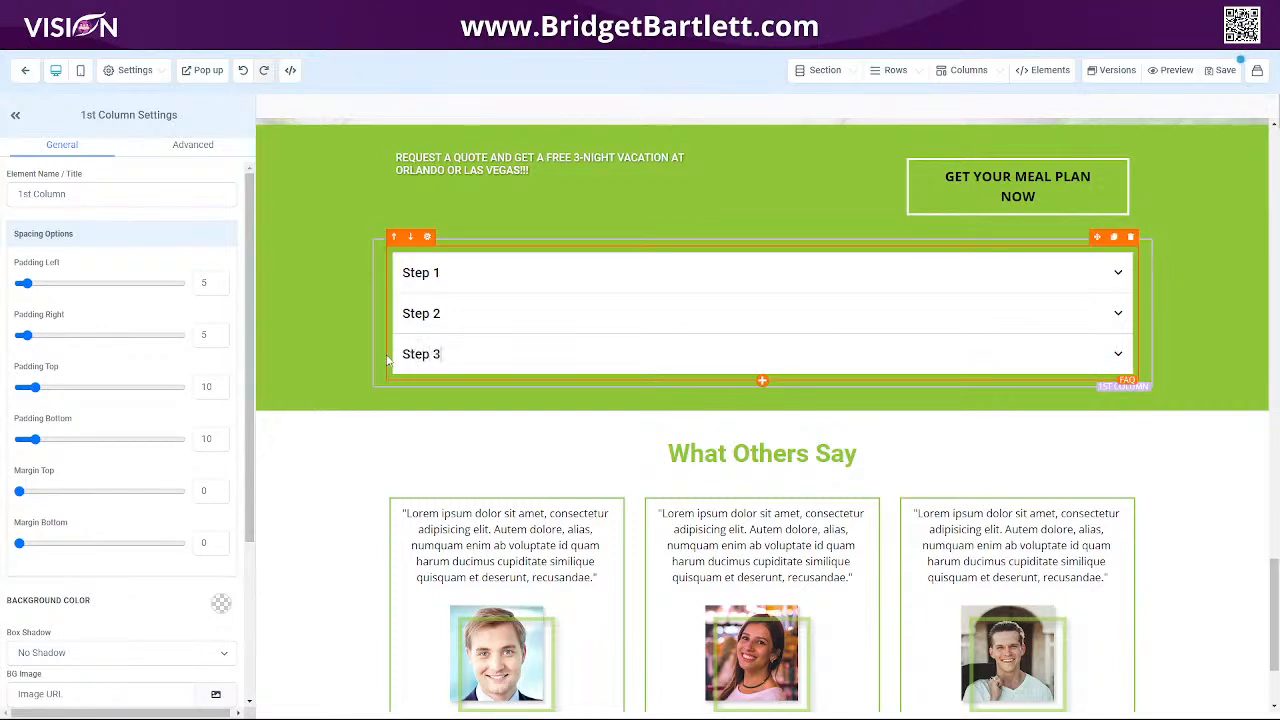
Select the FAQ element and set its FAQ type to Contained.
{"action": "left_click", "coordinate": [1070, 314]}
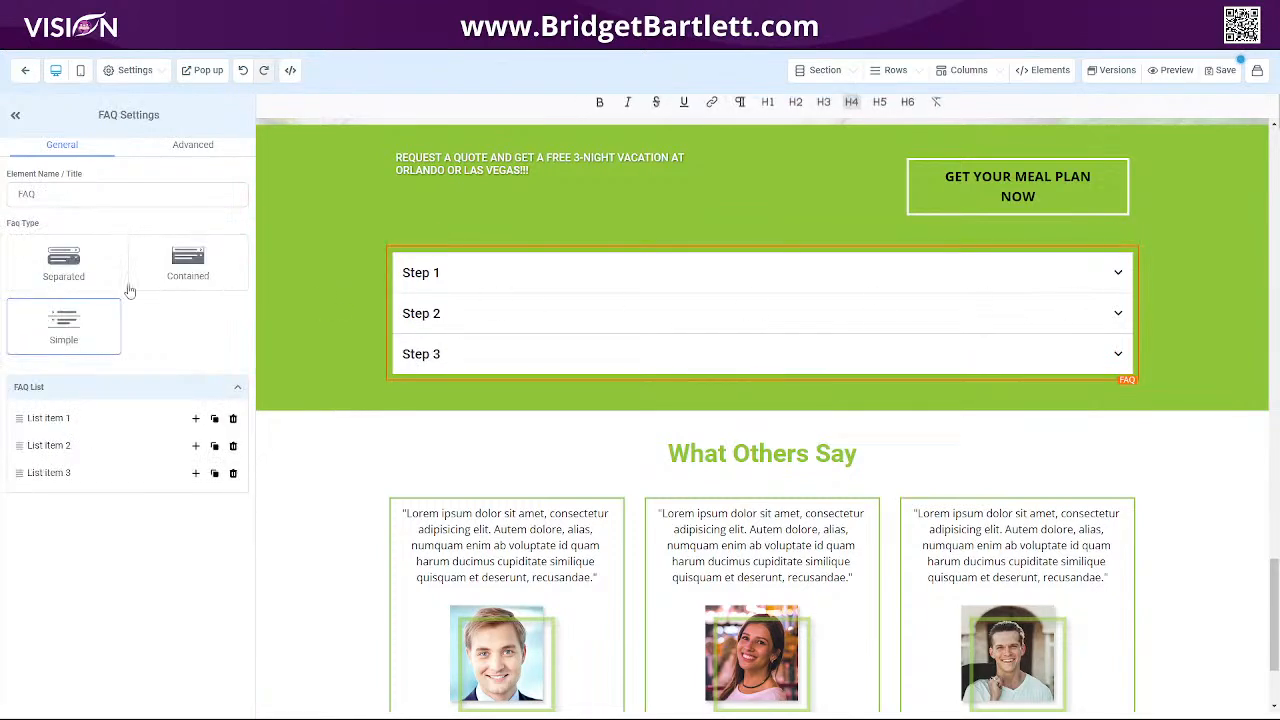
{"action": "left_click", "coordinate": [50, 262]}
{"action": "left_click", "coordinate": [205, 272]}
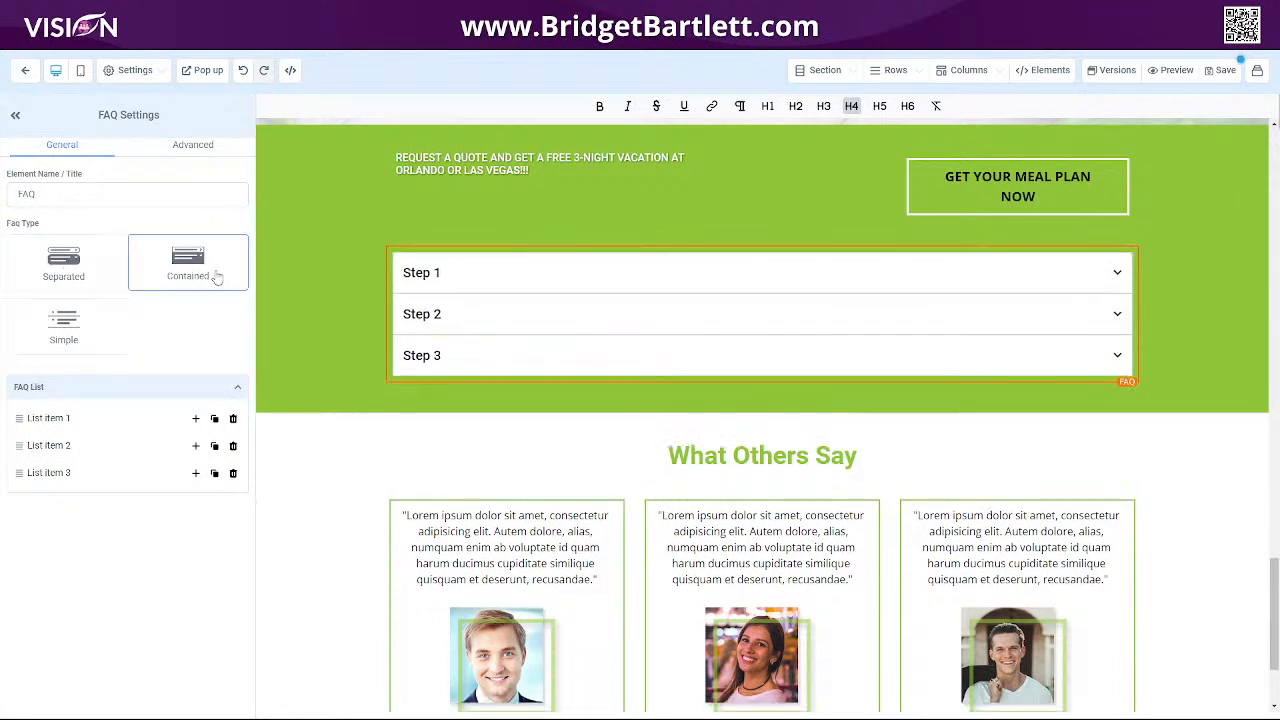
{"action": "left_click", "coordinate": [100, 264]}
{"action": "left_click", "coordinate": [76, 334]}
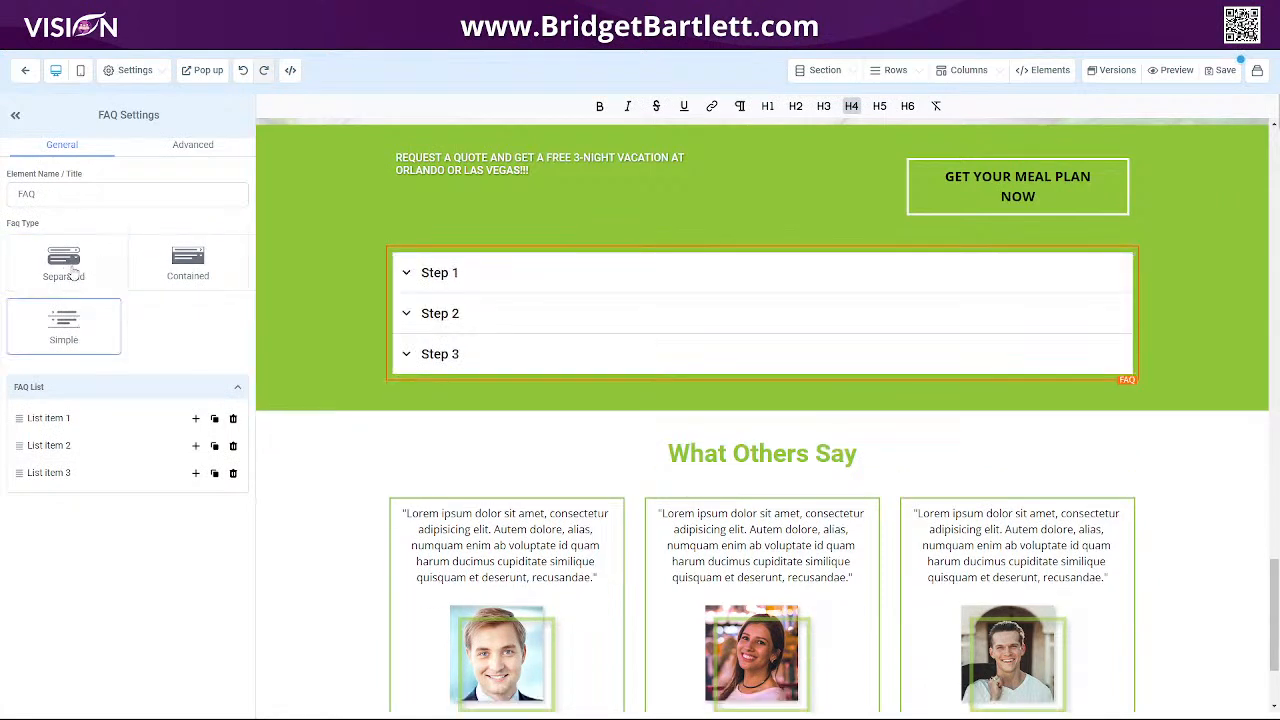
{"action": "left_click", "coordinate": [187, 266]}
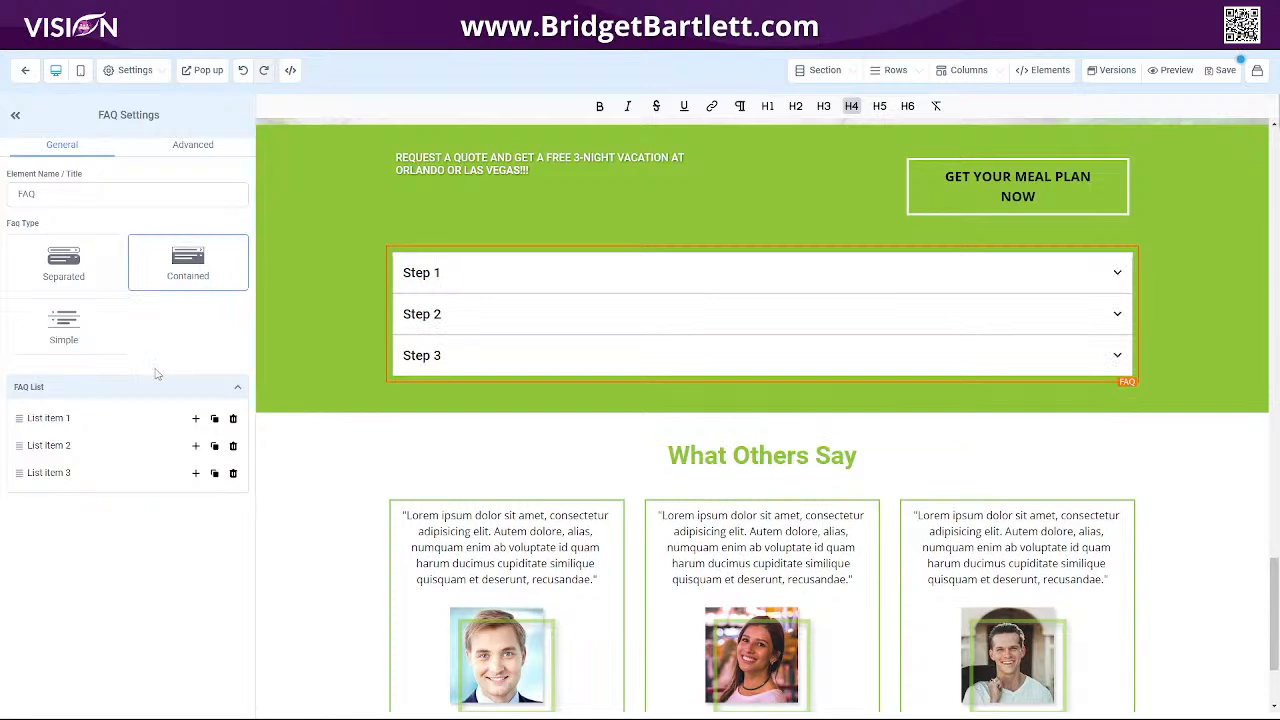
Open the first list item and choose a portrait photo as its image.
{"action": "left_click", "coordinate": [50, 421]}
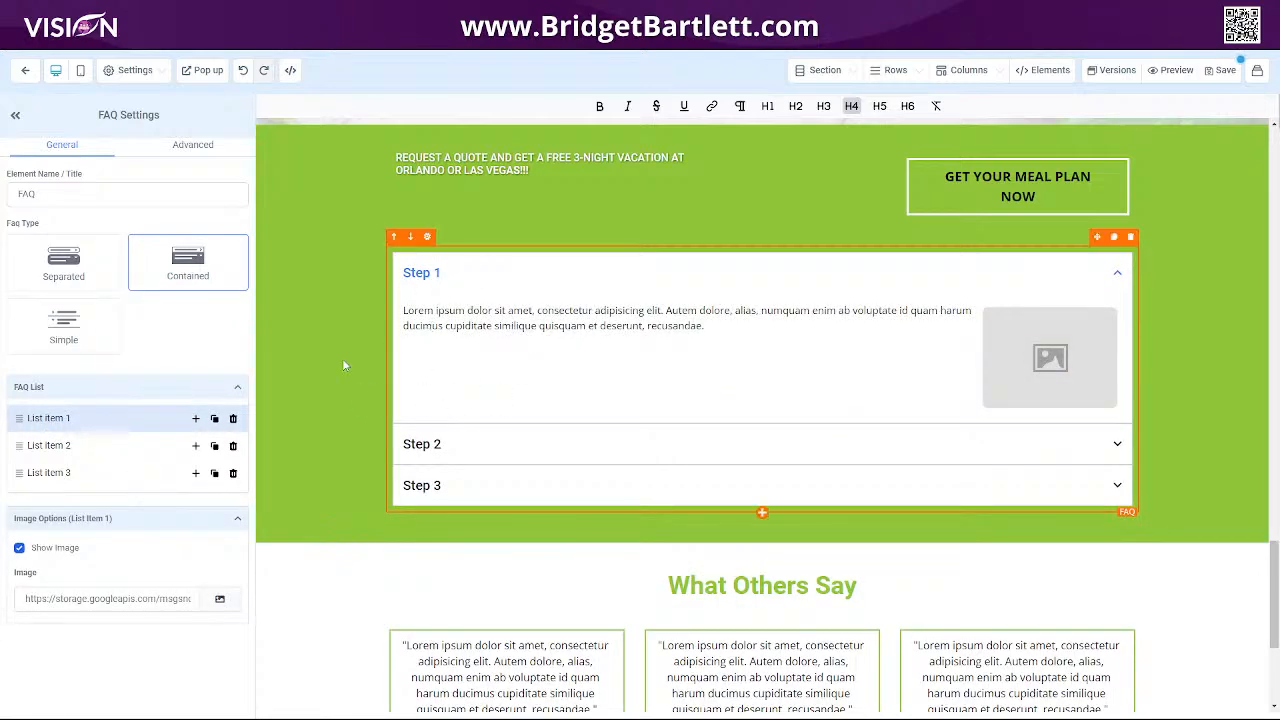
{"action": "left_click", "coordinate": [219, 599]}
{"action": "left_click", "coordinate": [112, 271]}
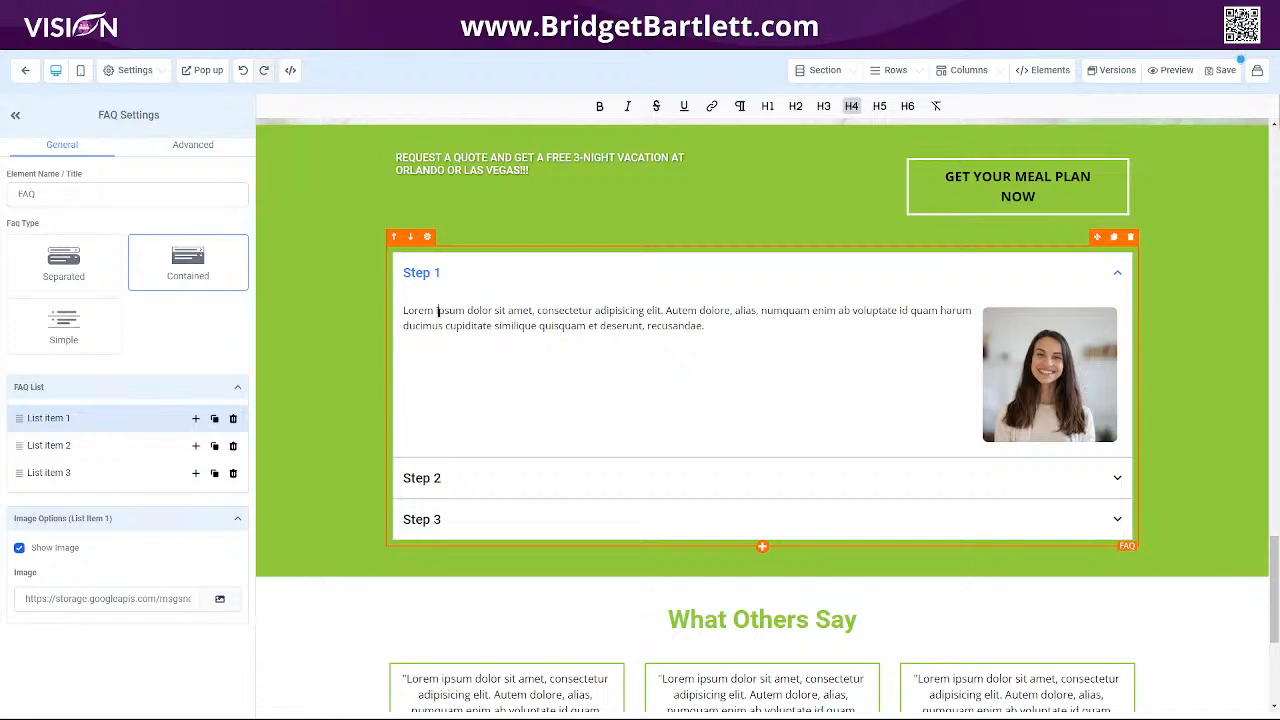
{"action": "left_click", "coordinate": [437, 311]}
{"action": "left_click_drag", "start_coordinate": [403, 311], "coordinate": [705, 326]}
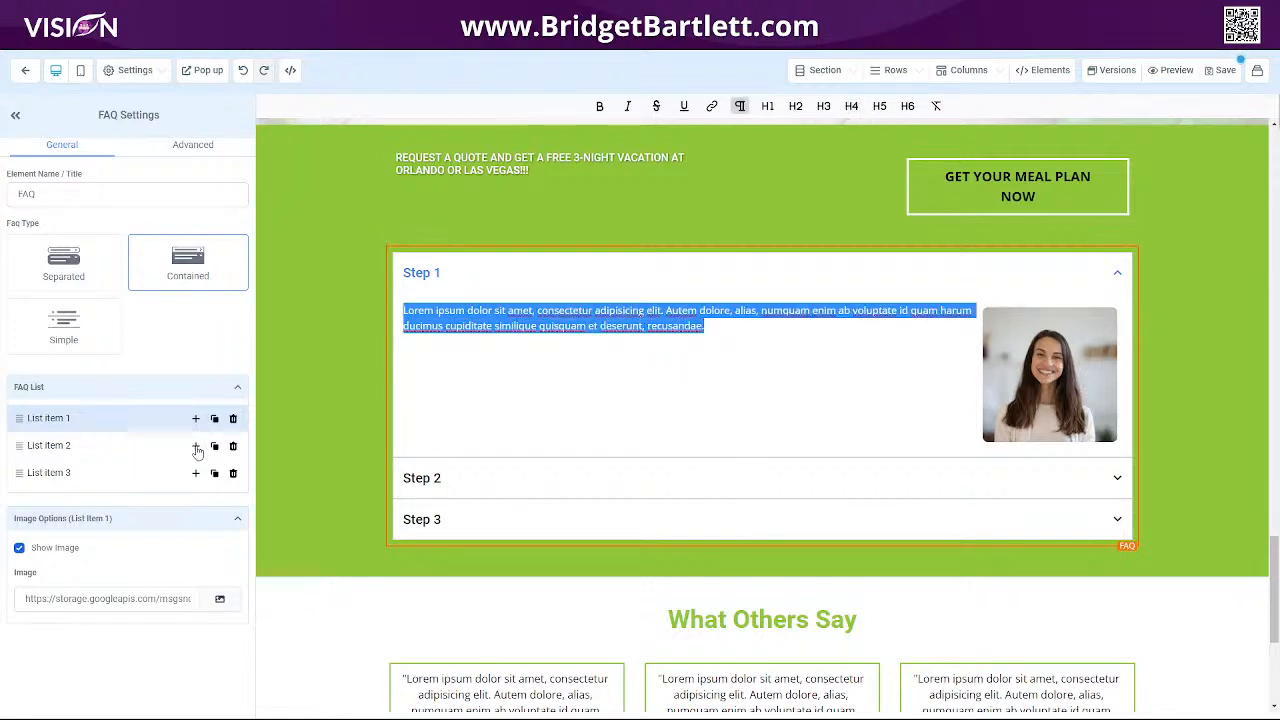
Open the second and then the third FAQ items to view their contents.
{"action": "left_click", "coordinate": [36, 446]}
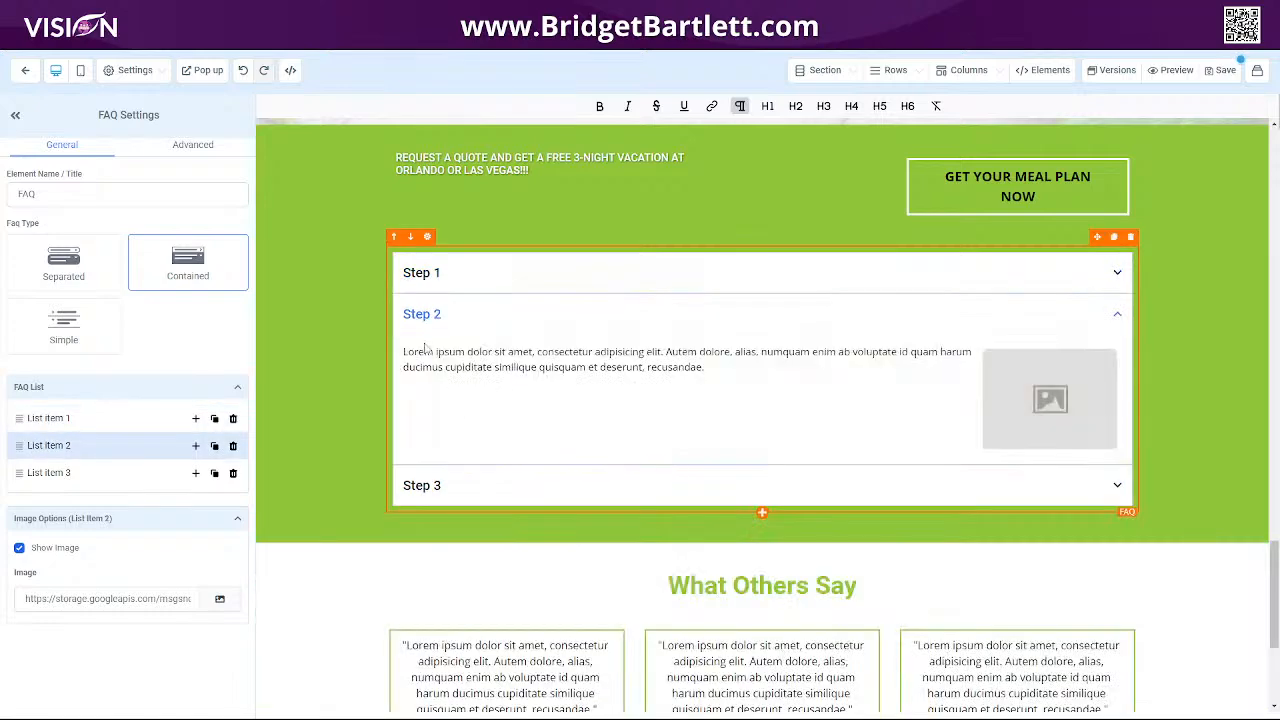
{"action": "left_click_drag", "start_coordinate": [454, 351], "coordinate": [467, 351]}
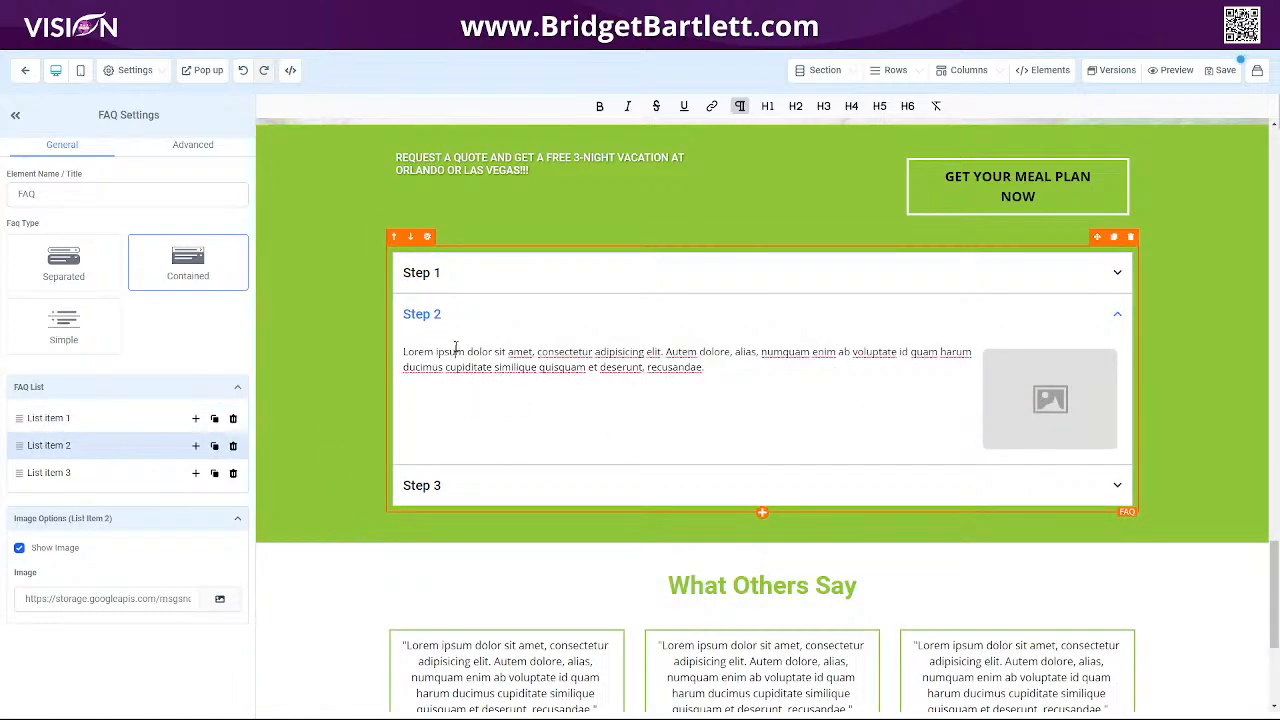
{"action": "left_click", "coordinate": [55, 472]}
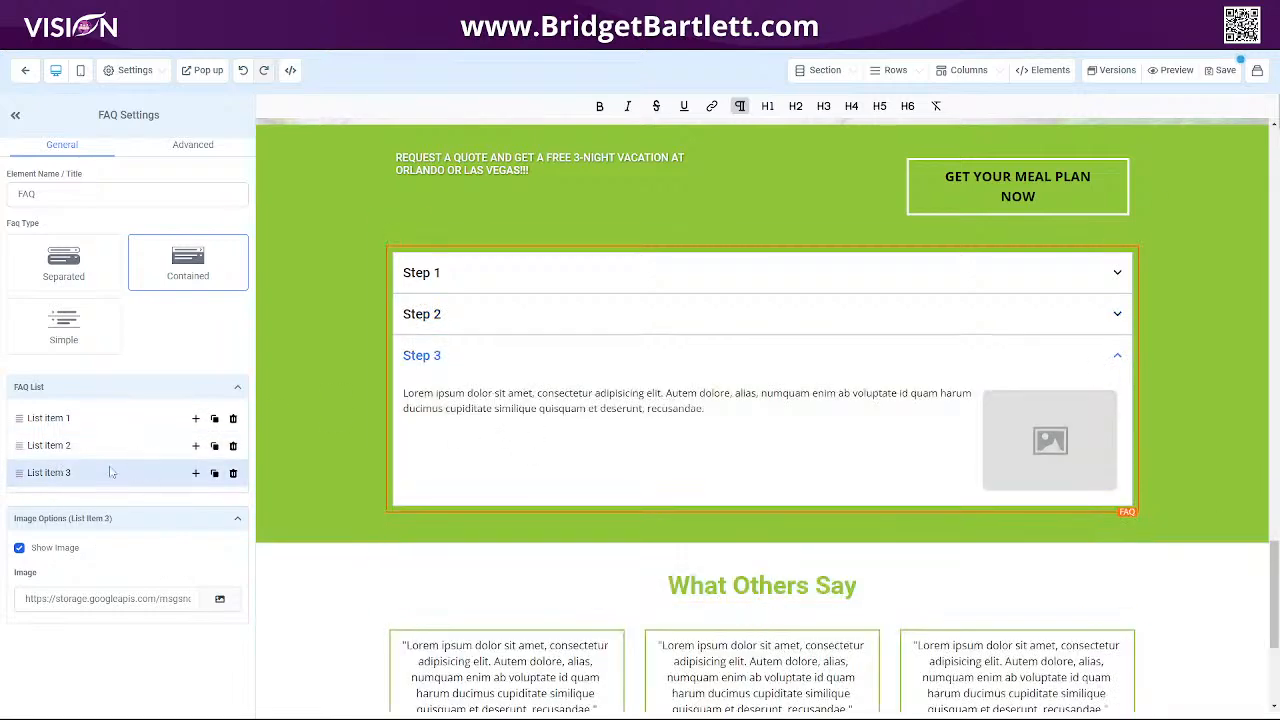
Duplicate the third list item, then delete the duplicate.
{"action": "left_click", "coordinate": [214, 474]}
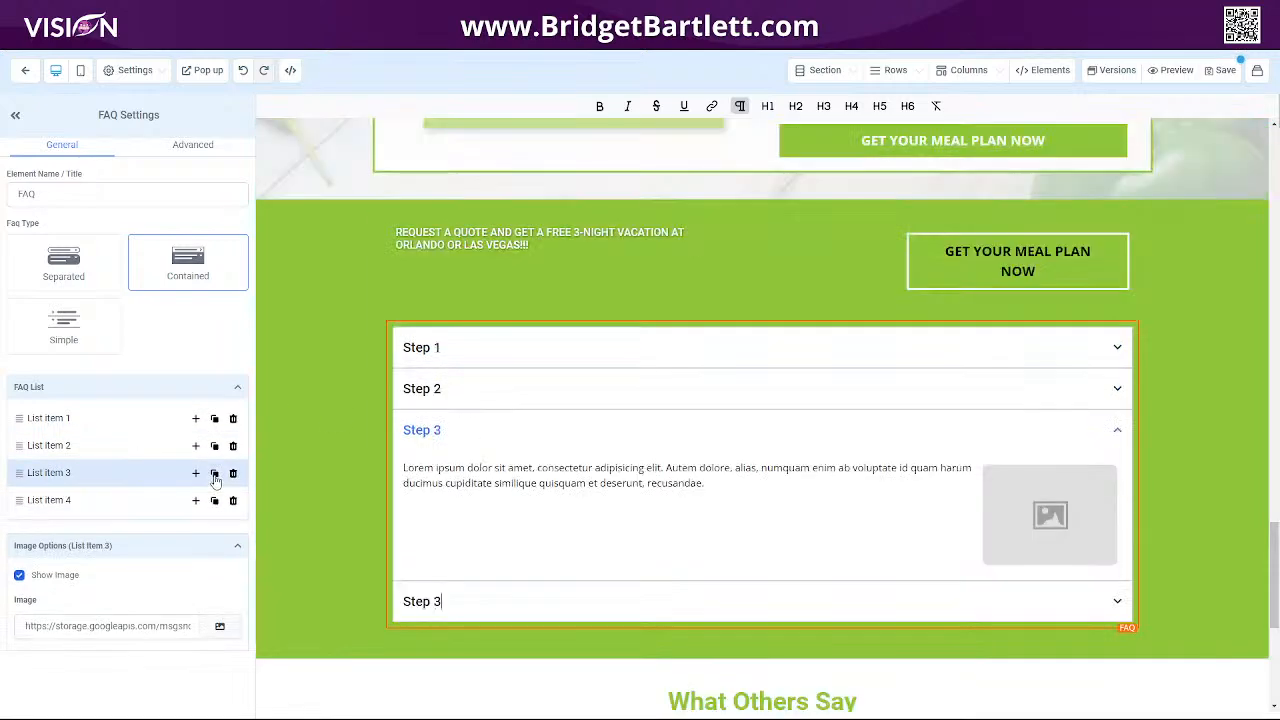
{"action": "left_click", "coordinate": [233, 502]}
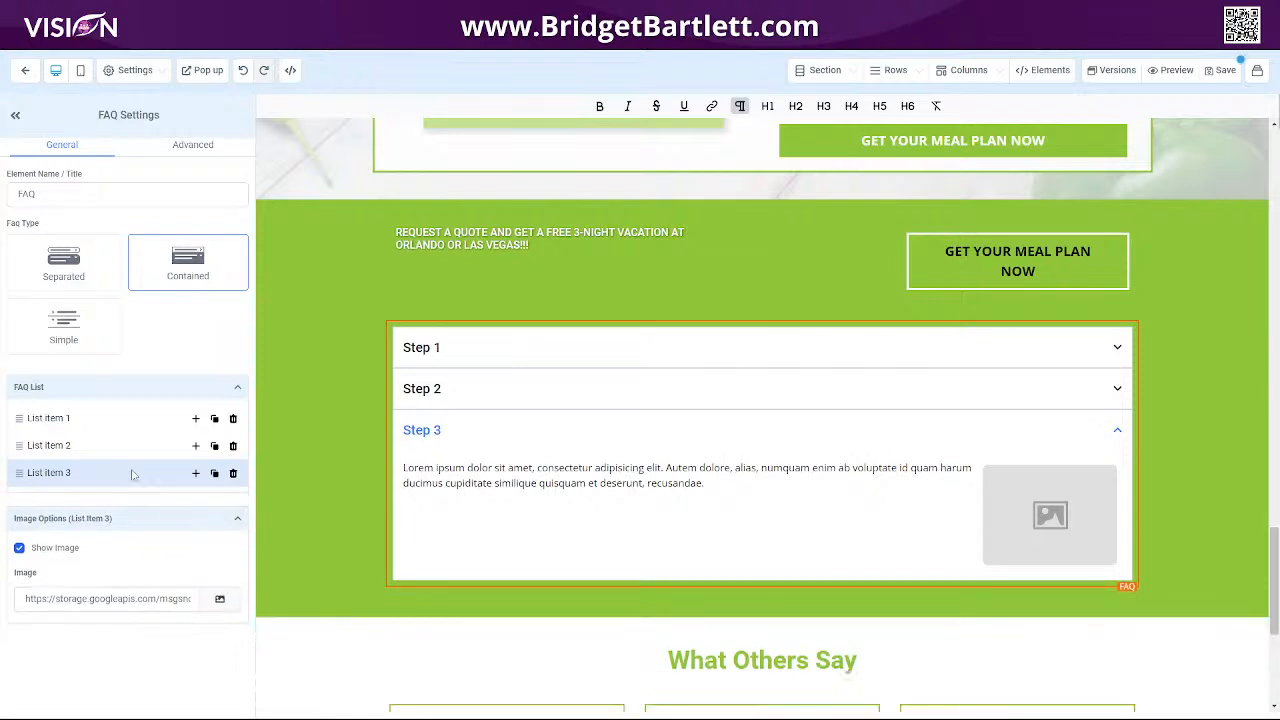
In the FAQ's advanced custom options, switch the icon position to Left and back to Right.
{"action": "left_click", "coordinate": [194, 145]}
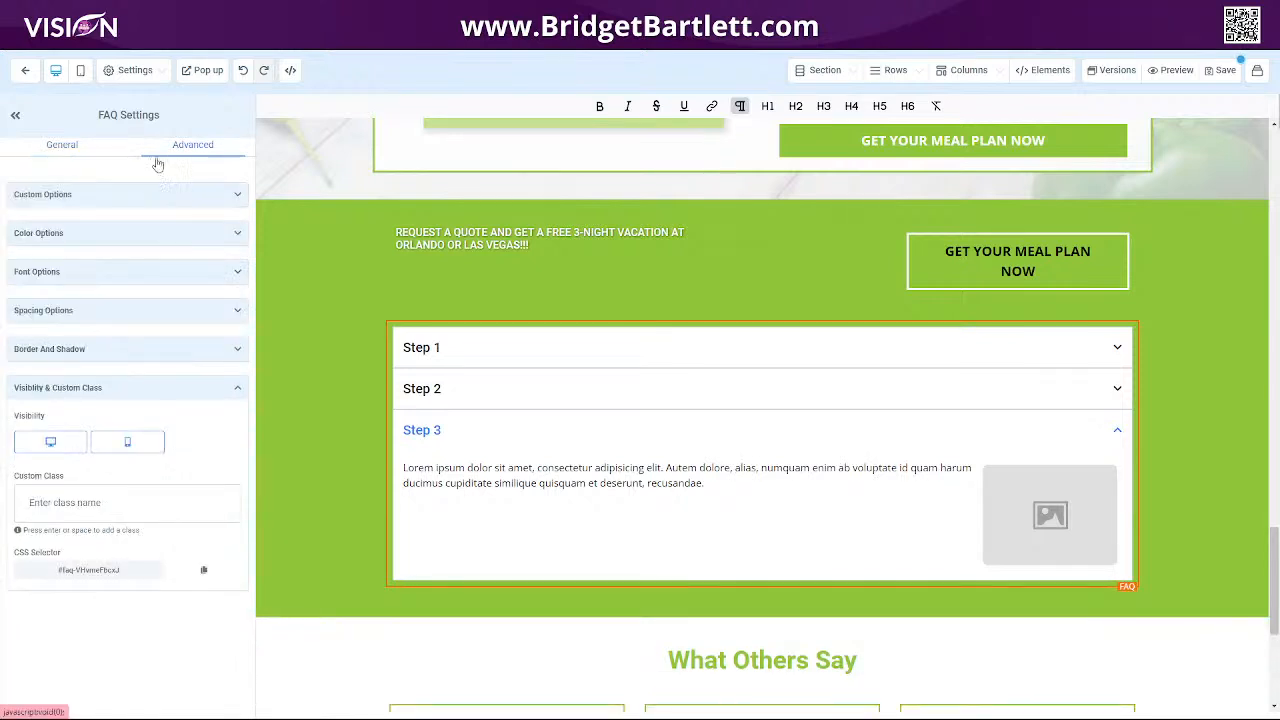
{"action": "left_click", "coordinate": [73, 196]}
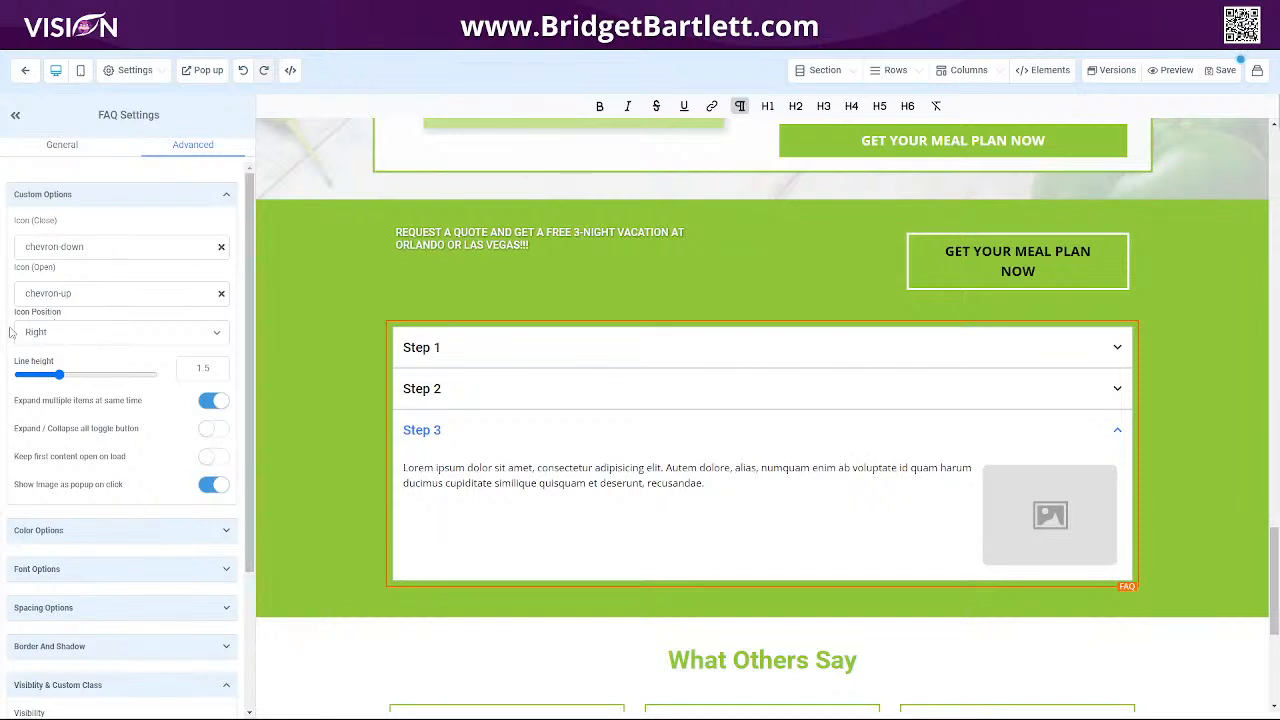
{"action": "left_click", "coordinate": [208, 340]}
{"action": "left_click", "coordinate": [110, 349]}
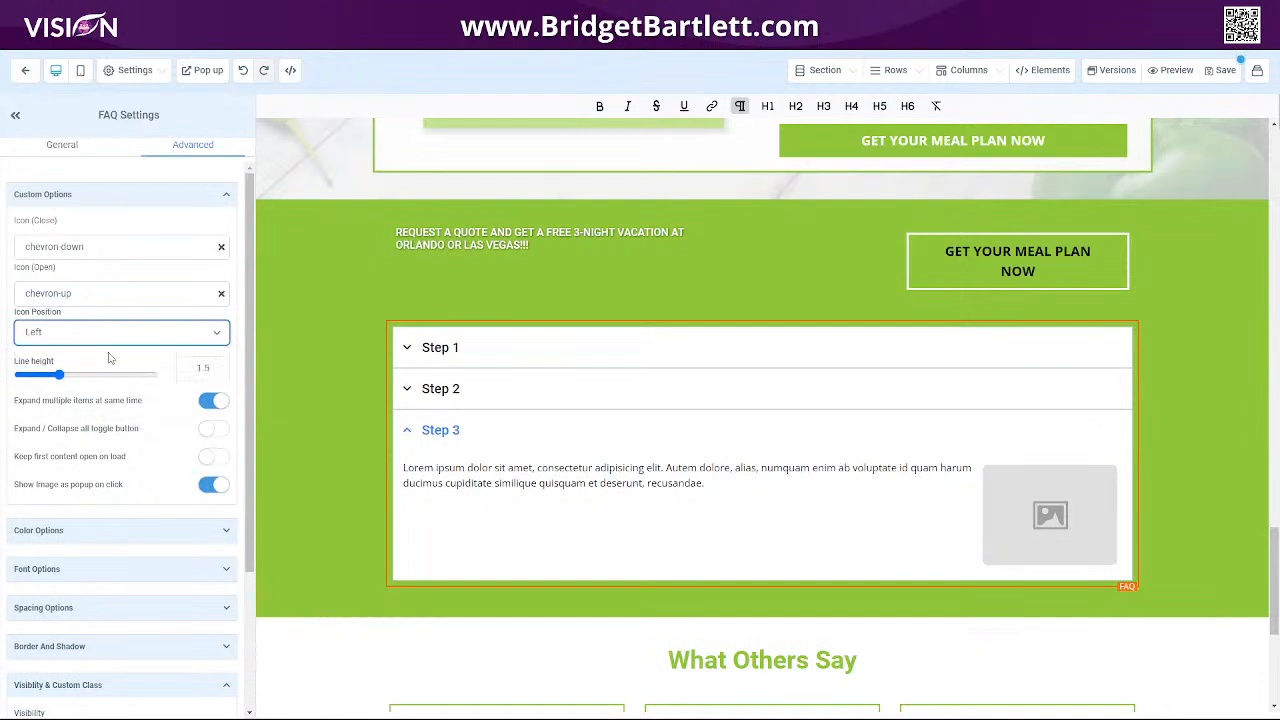
{"action": "left_click", "coordinate": [96, 343]}
{"action": "left_click", "coordinate": [100, 362]}
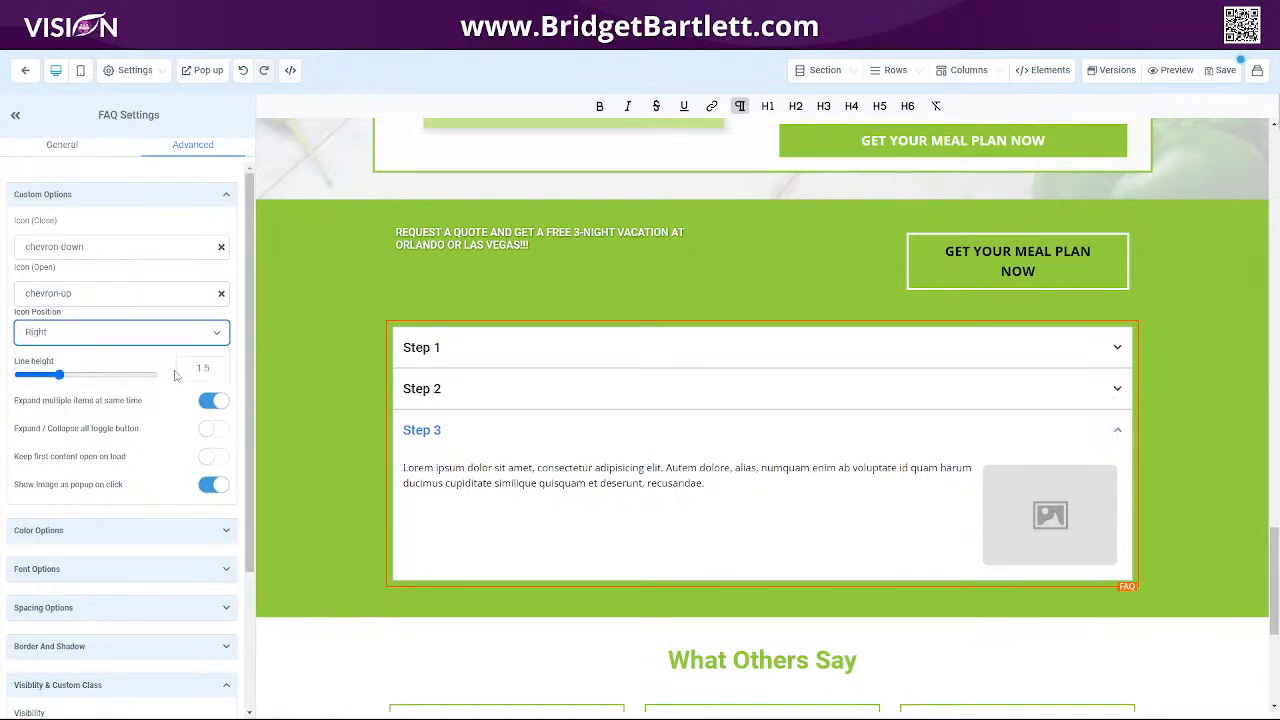
{"action": "left_click", "coordinate": [62, 374]}
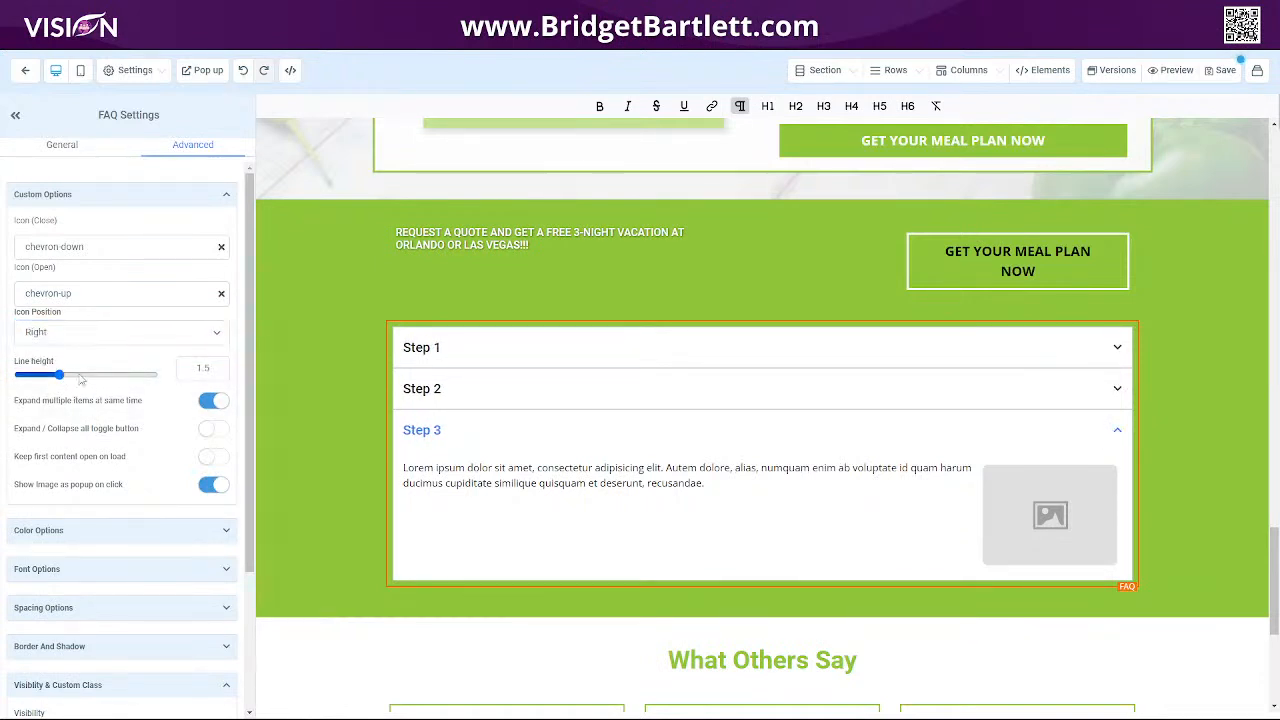
{"action": "mouse_move", "coordinate": [62, 375]}
{"action": "left_mouse_down"}
{"action": "mouse_move", "coordinate": [95, 376]}
{"action": "mouse_move", "coordinate": [66, 374]}
{"action": "left_mouse_up"}
{"action": "left_click", "coordinate": [208, 401]}
{"action": "left_click", "coordinate": [208, 402]}
{"action": "scroll", "coordinate": [143, 477], "scroll_direction": "down", "scroll_amount": 3}
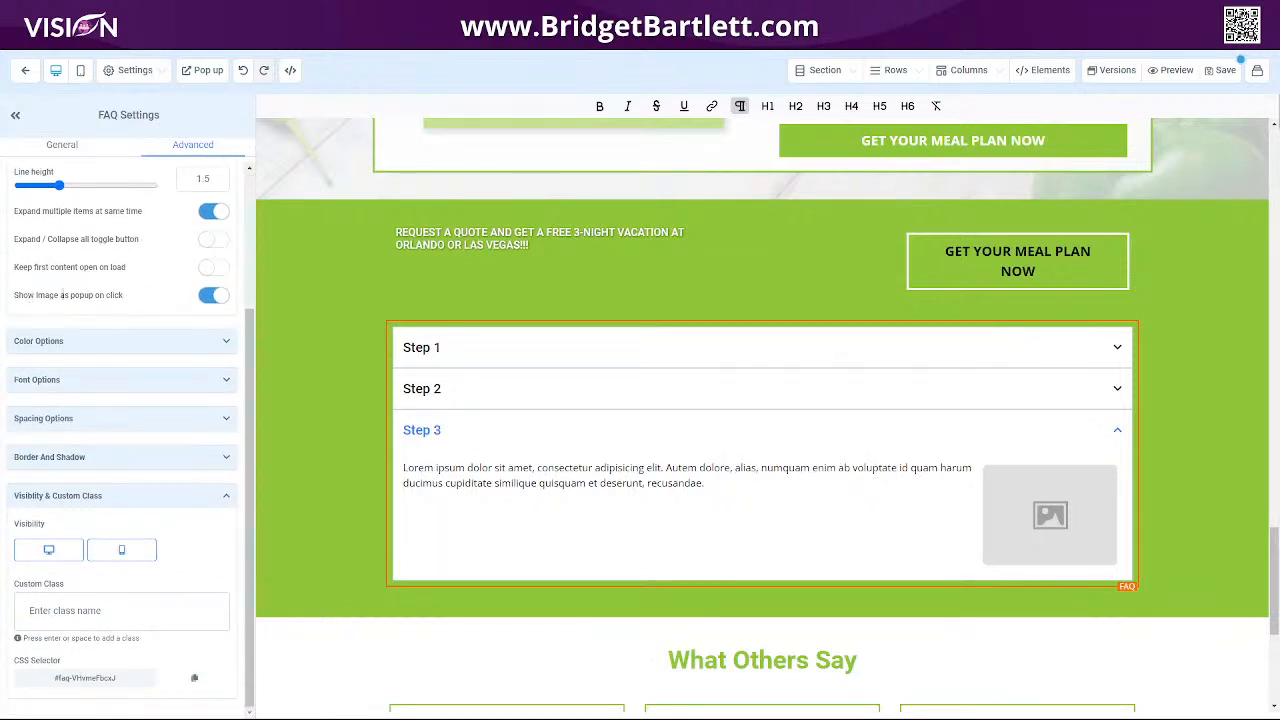
{"action": "left_click", "coordinate": [212, 295]}
Set the open title text colour to purple and the open title background colour to light blue.
{"action": "left_click", "coordinate": [172, 350]}
{"action": "left_click", "coordinate": [218, 391]}
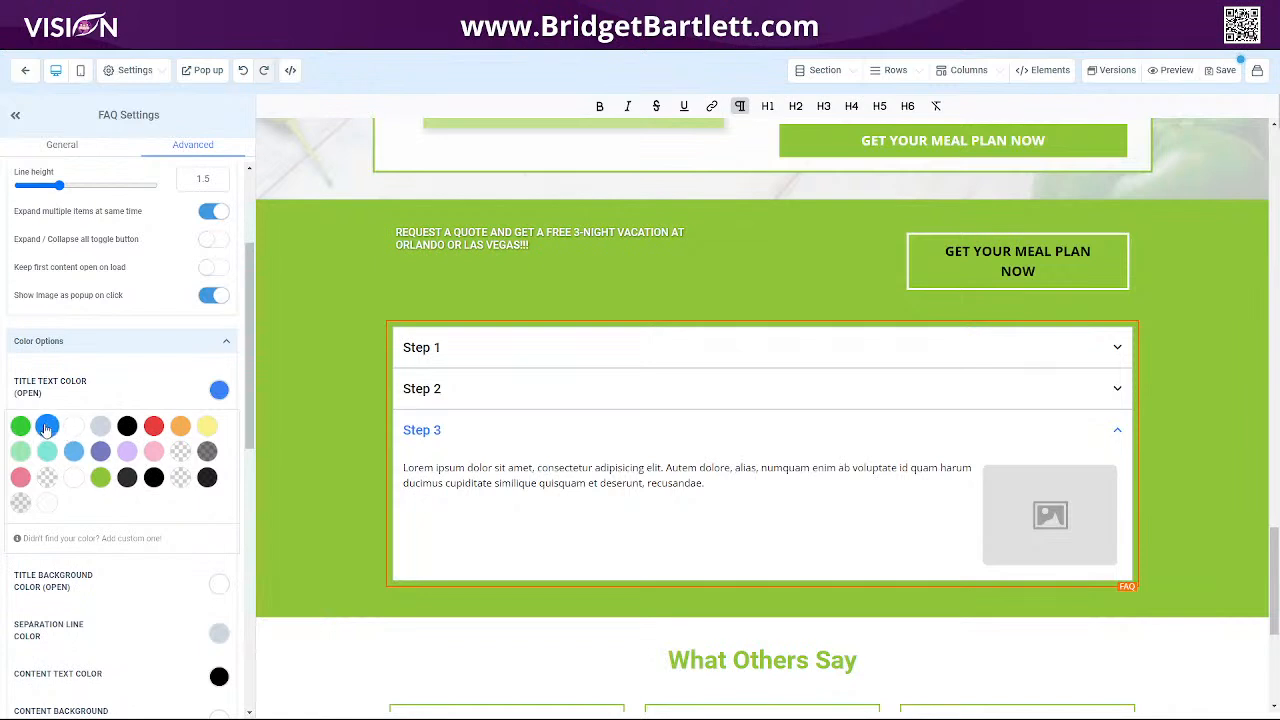
{"action": "left_click", "coordinate": [100, 451]}
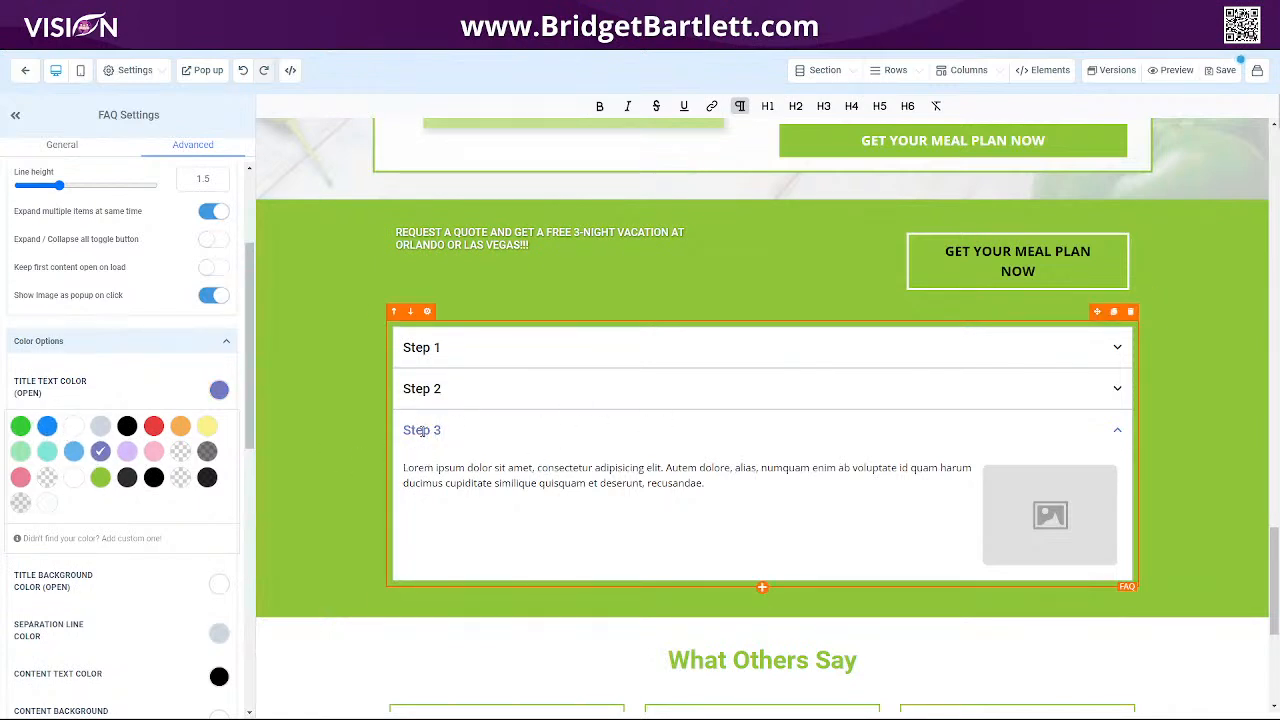
{"action": "scroll", "coordinate": [150, 400], "scroll_direction": "down", "scroll_amount": 2}
{"action": "left_click", "coordinate": [214, 386]}
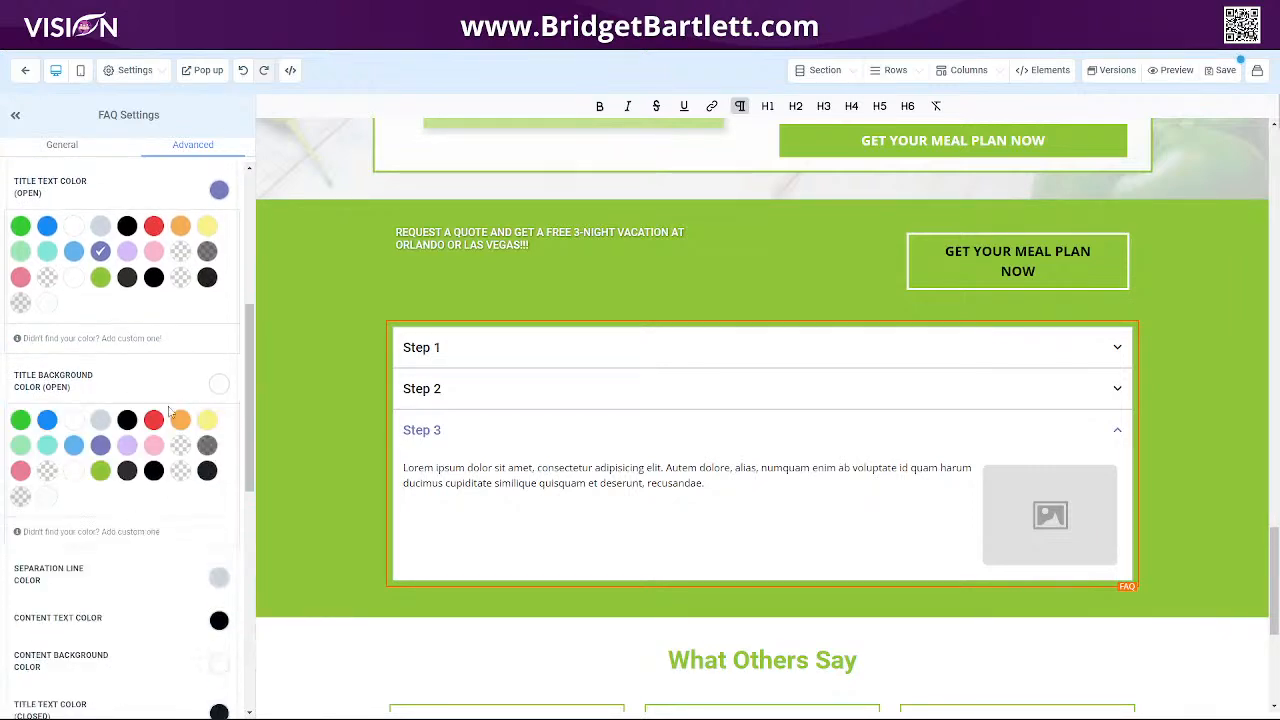
{"action": "left_click", "coordinate": [74, 445]}
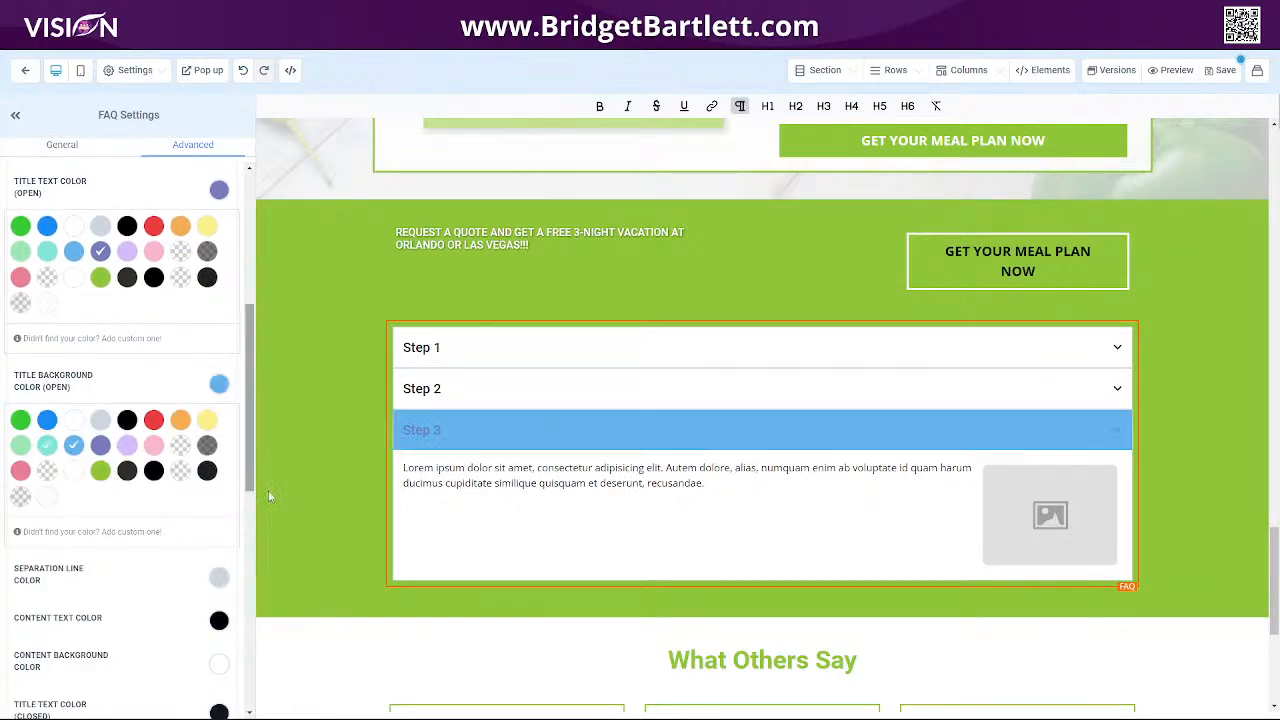
Set the separation line colour to purple and the content text colour to green.
{"action": "scroll", "coordinate": [219, 400], "scroll_direction": "down", "scroll_amount": 2}
{"action": "left_click", "coordinate": [219, 377]}
{"action": "left_click", "coordinate": [100, 440]}
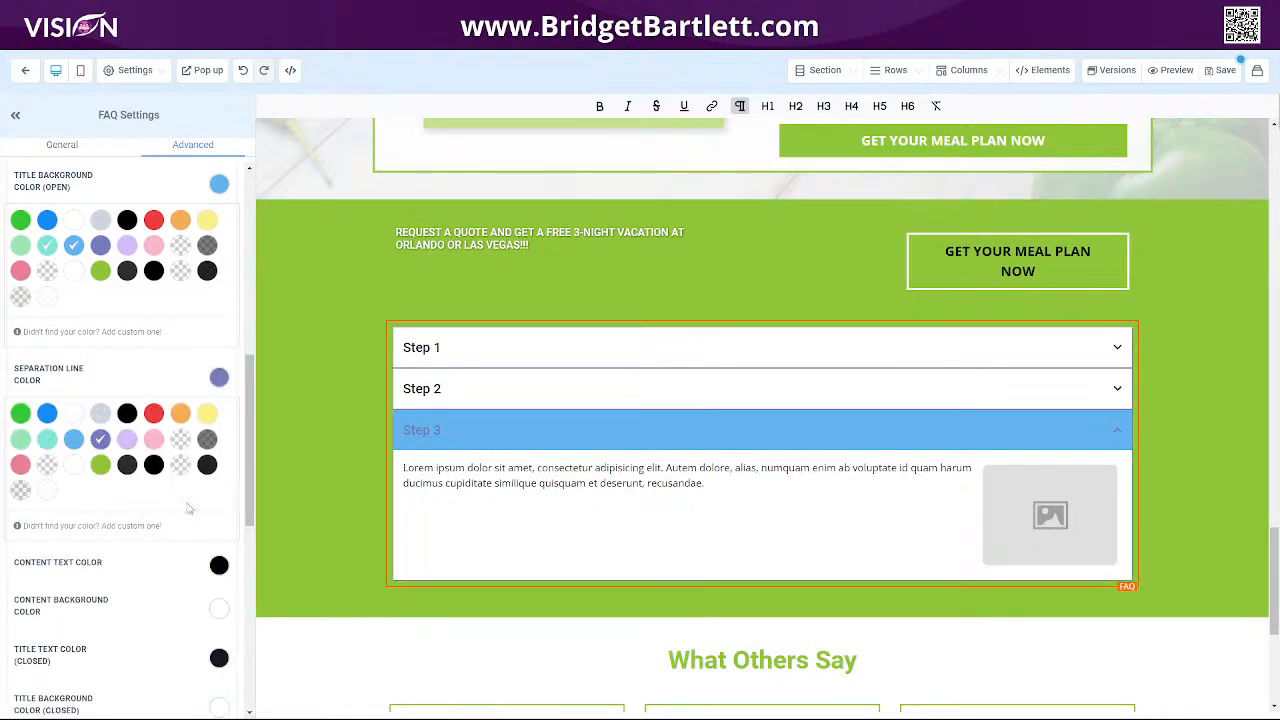
{"action": "scroll", "coordinate": [187, 509], "scroll_direction": "down", "scroll_amount": 2}
{"action": "left_click", "coordinate": [219, 365]}
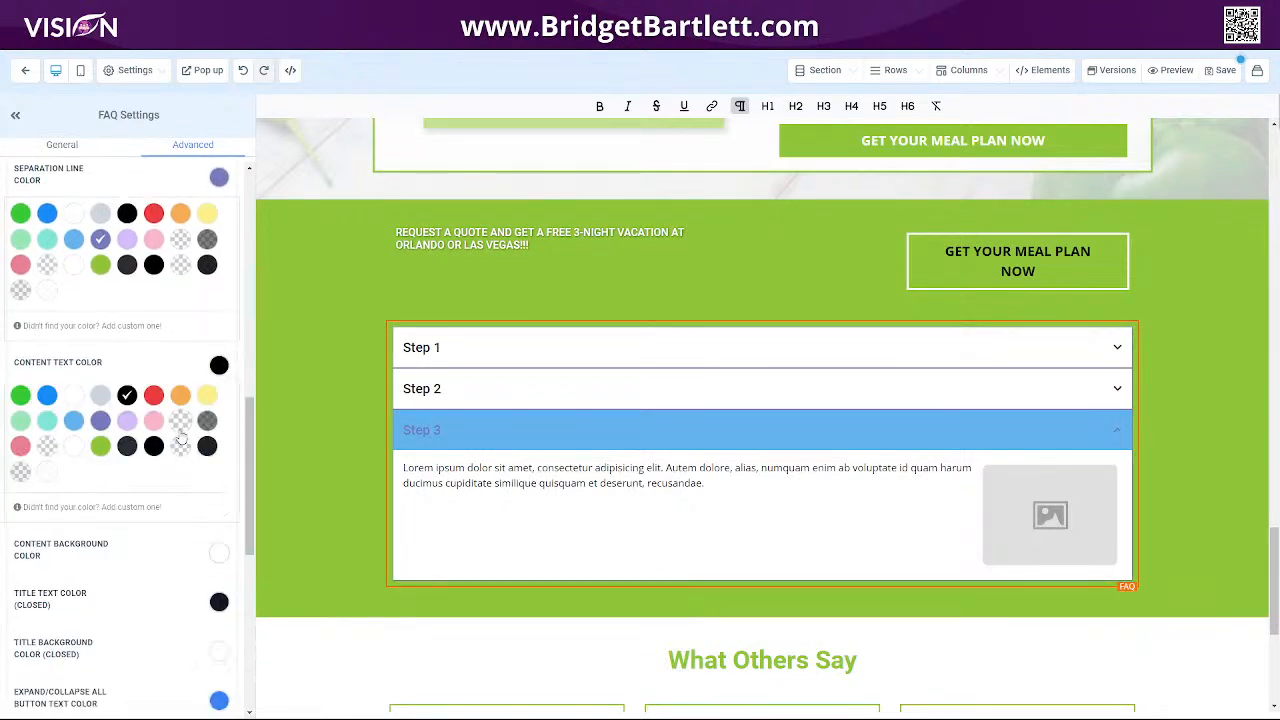
{"action": "left_click", "coordinate": [100, 446]}
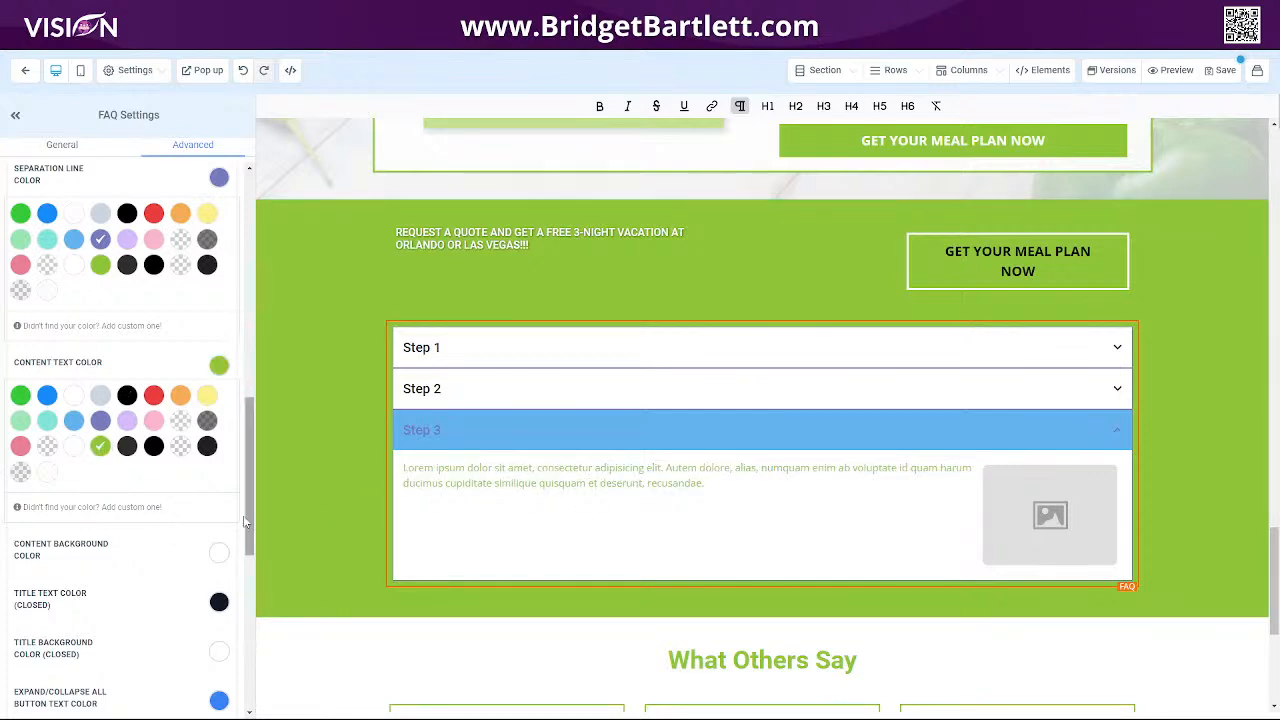
Set the content background colour to pink and the closed title text colour to black.
{"action": "scroll", "coordinate": [220, 470], "scroll_direction": "down", "scroll_amount": 3}
{"action": "left_click", "coordinate": [219, 287]}
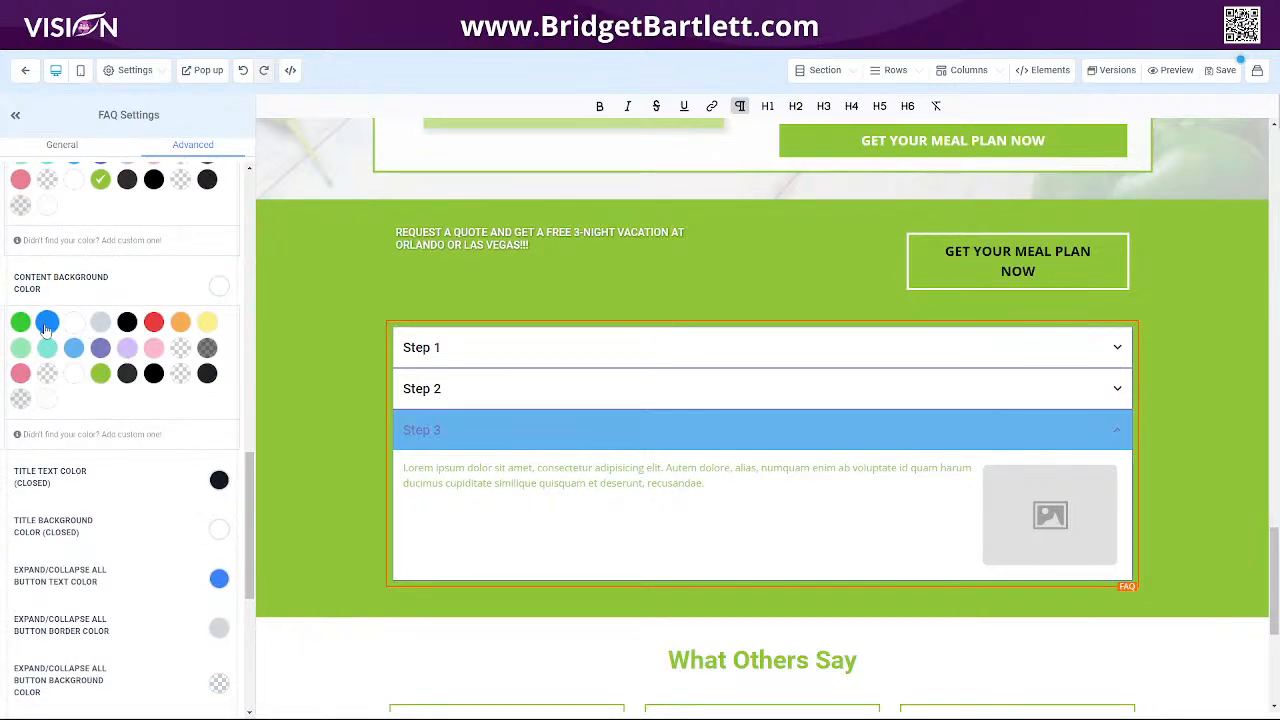
{"action": "left_click", "coordinate": [20, 373]}
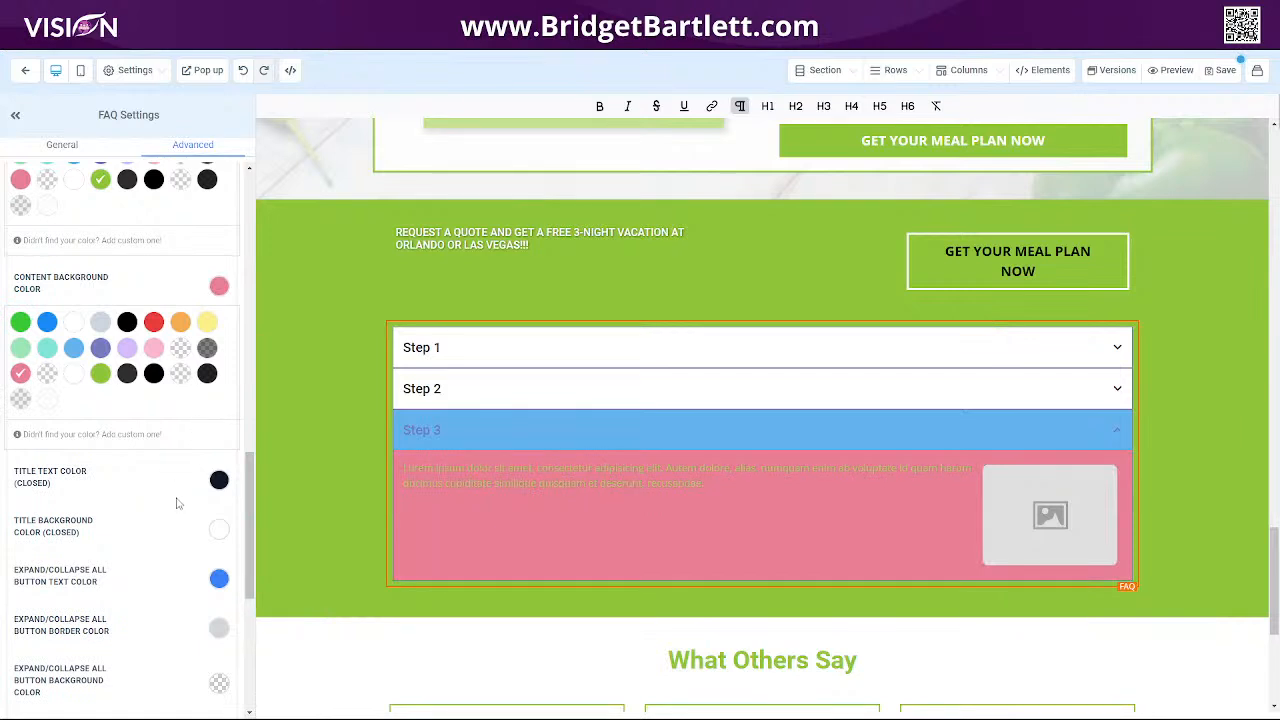
{"action": "scroll", "coordinate": [176, 504], "scroll_direction": "down", "scroll_amount": 2}
{"action": "left_click", "coordinate": [216, 352]}
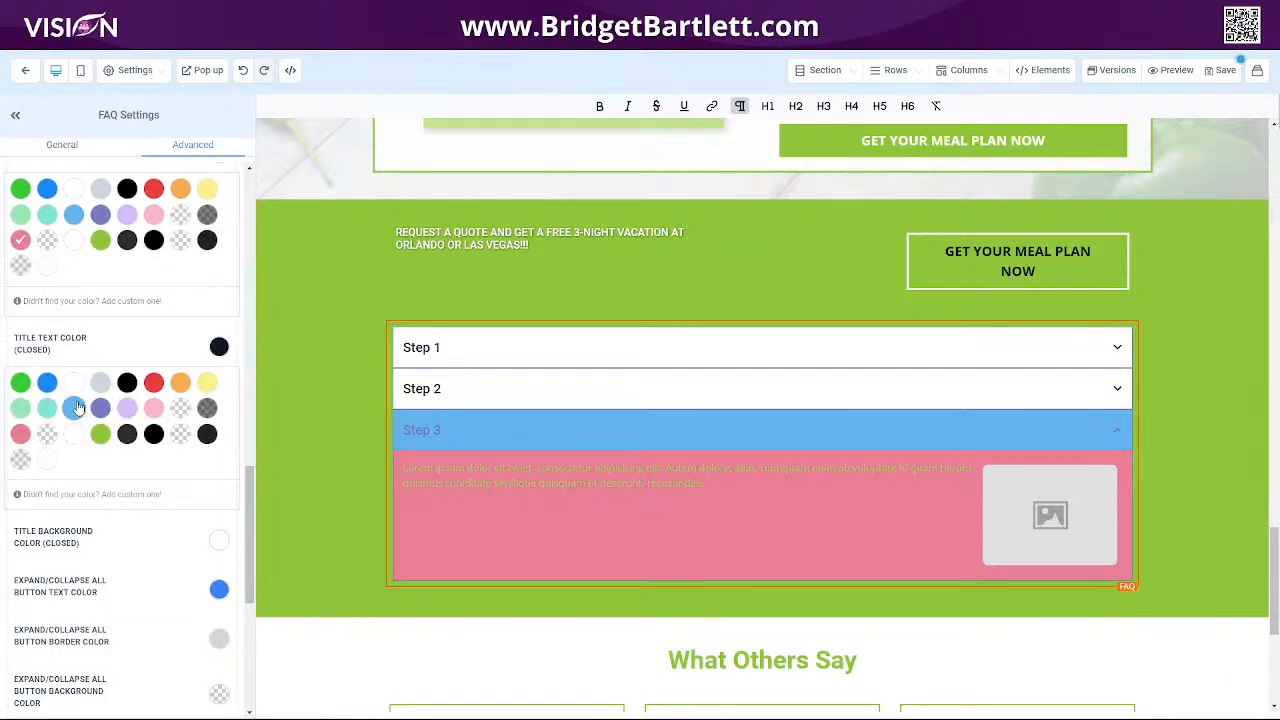
{"action": "left_click", "coordinate": [127, 383]}
Set the closed title background to light green and the expand/collapse all button text to light purple.
{"action": "scroll", "coordinate": [208, 492], "scroll_direction": "down", "scroll_amount": 3}
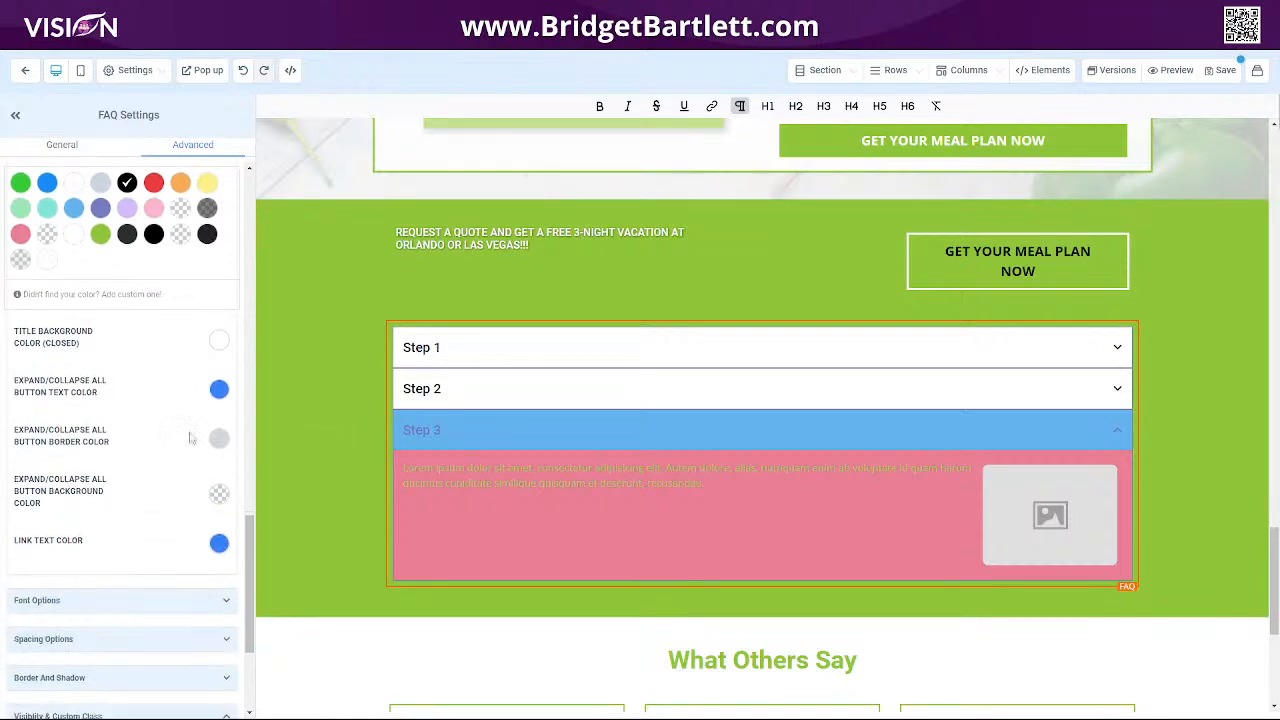
{"action": "left_click", "coordinate": [219, 338]}
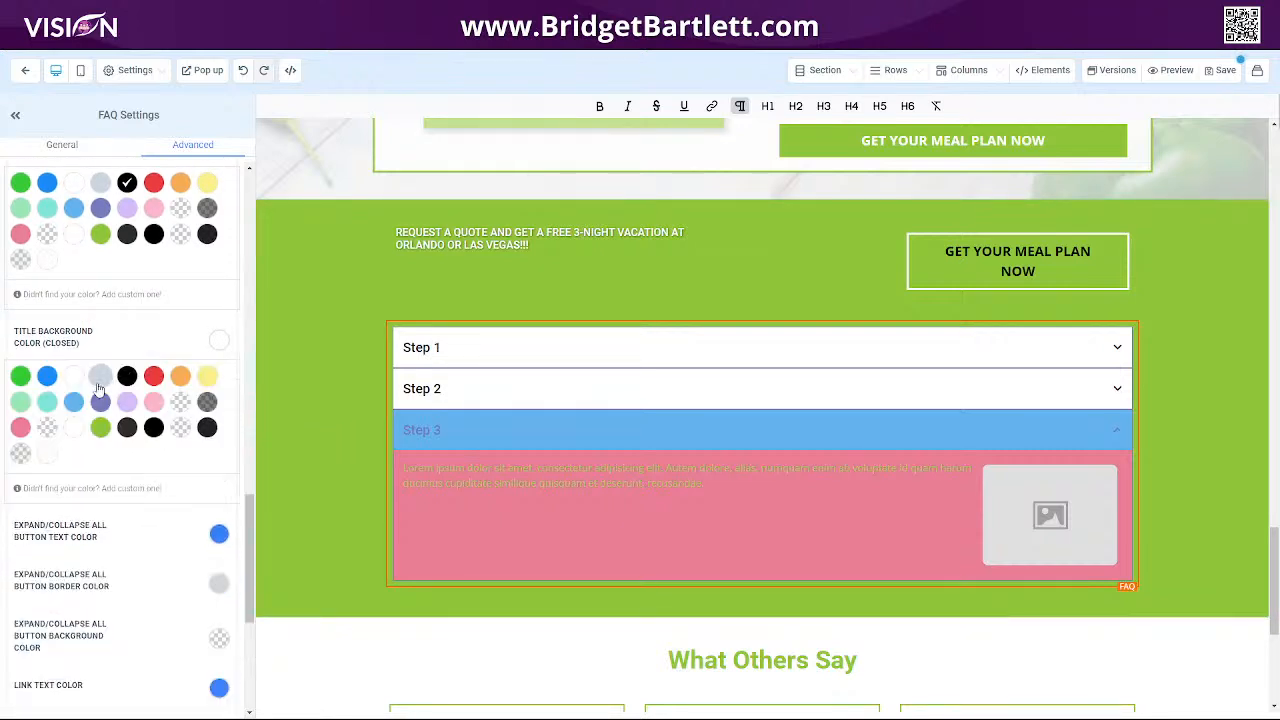
{"action": "left_click", "coordinate": [20, 401]}
{"action": "scroll", "coordinate": [185, 515], "scroll_direction": "down", "scroll_amount": 3}
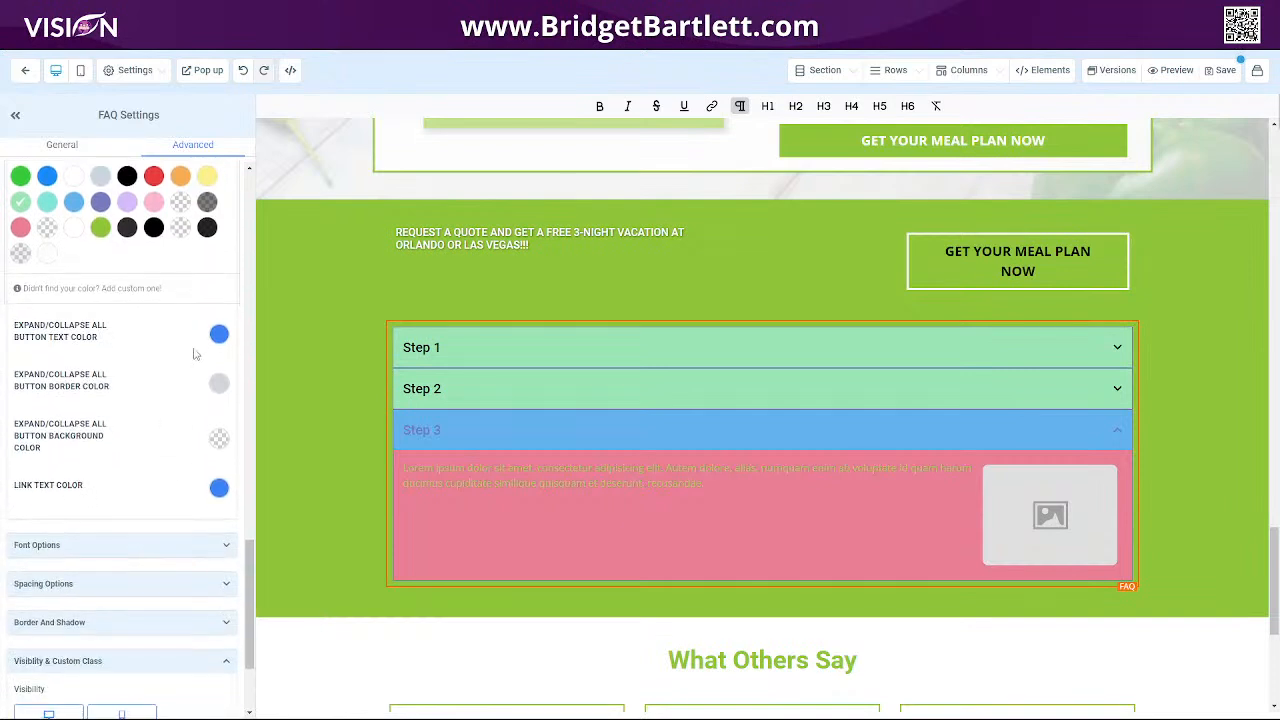
{"action": "left_click", "coordinate": [218, 336]}
{"action": "left_click", "coordinate": [127, 395]}
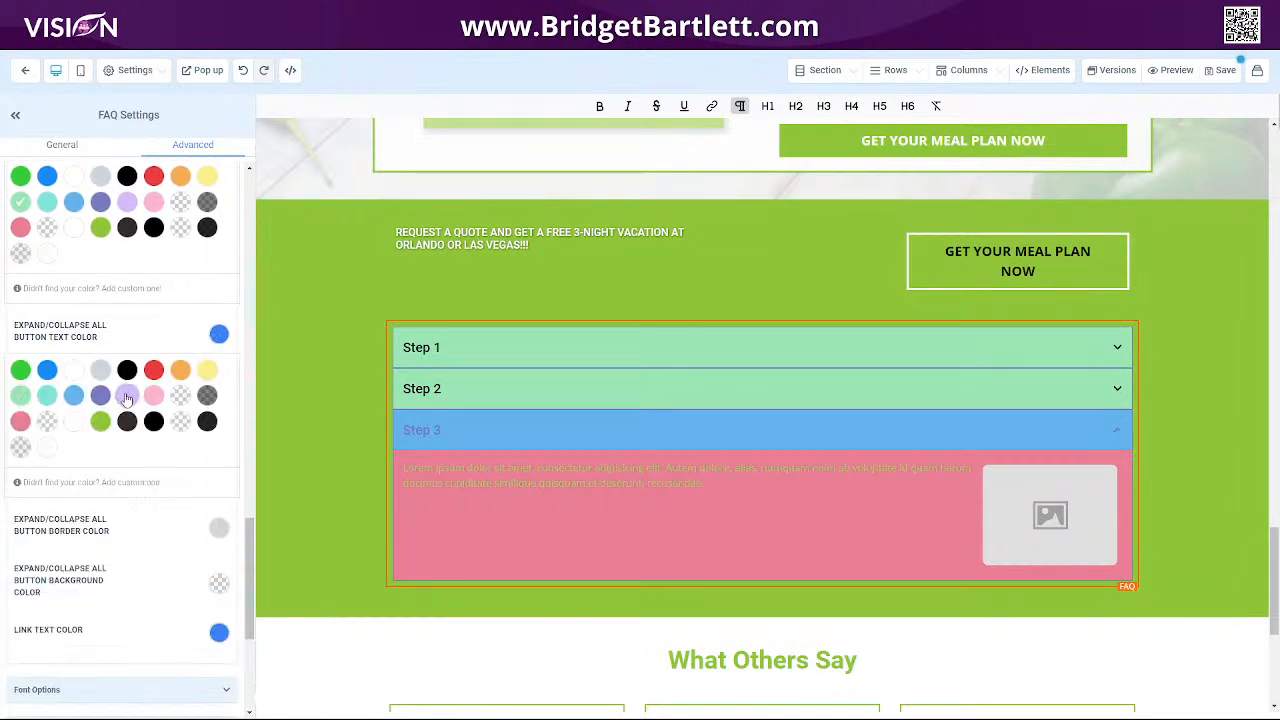
{"action": "scroll", "coordinate": [185, 512], "scroll_direction": "down", "scroll_amount": 5}
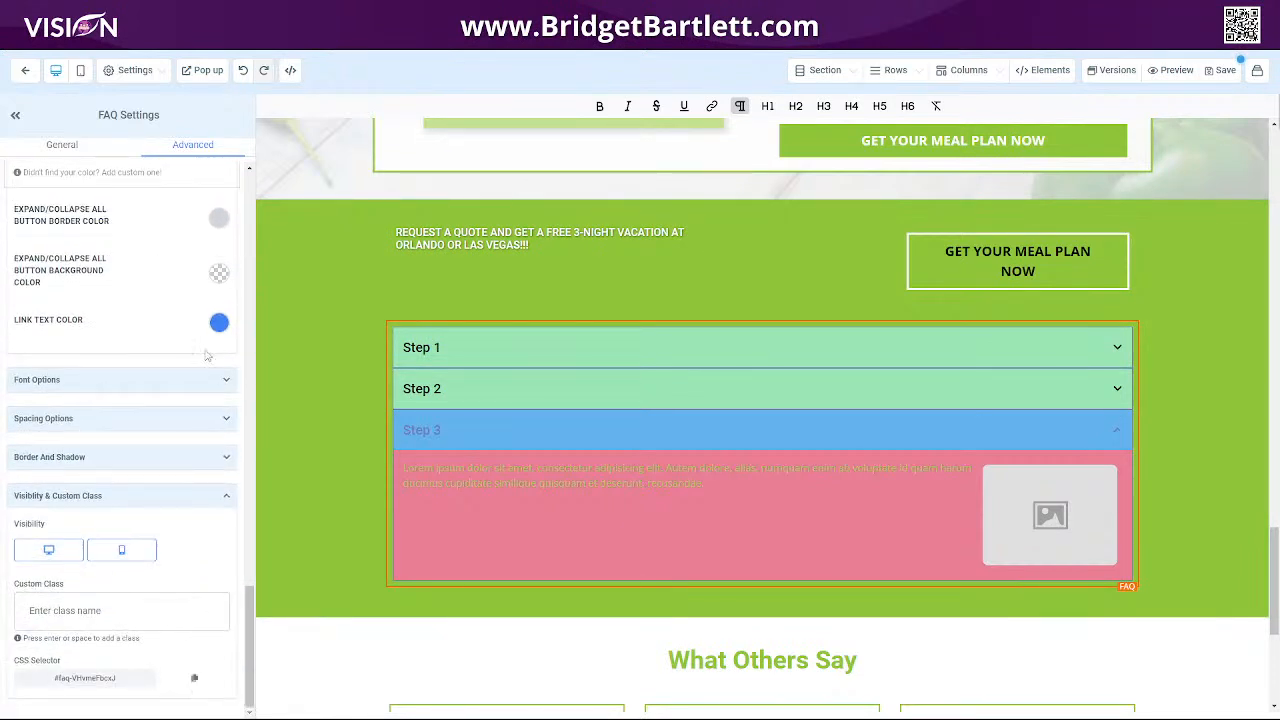
{"action": "left_click", "coordinate": [218, 323]}
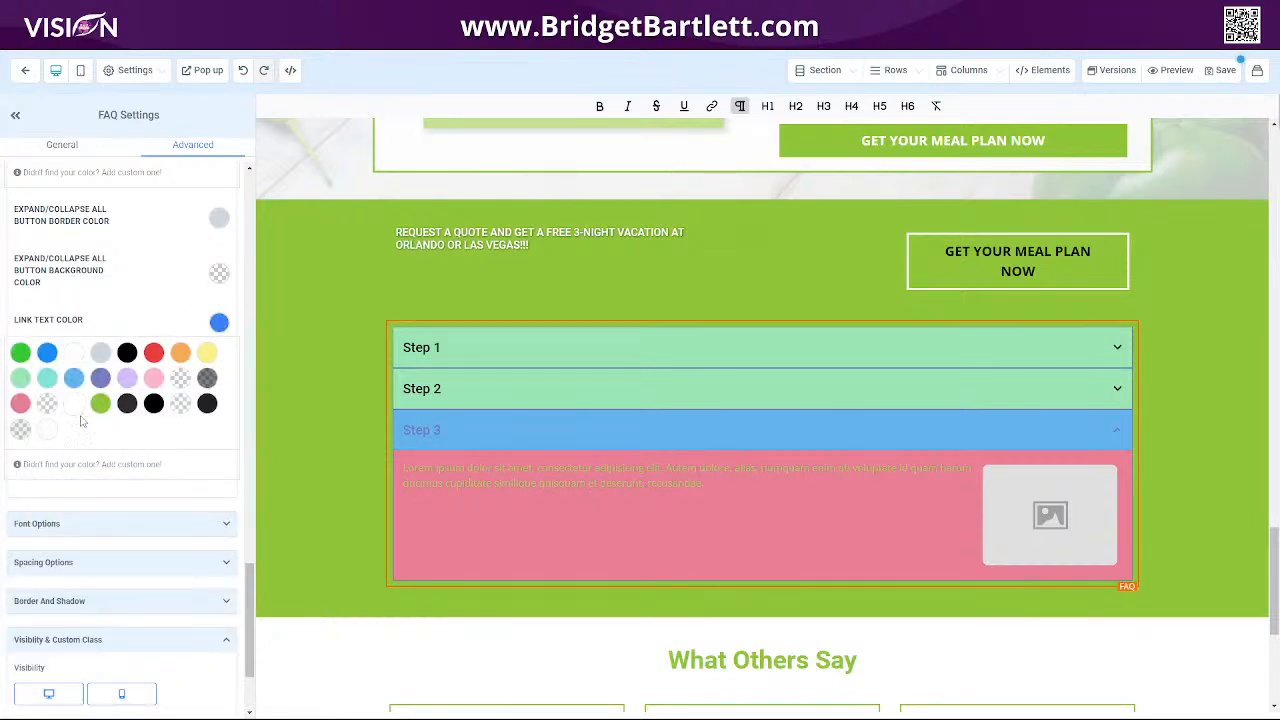
{"action": "left_click", "coordinate": [95, 526]}
{"action": "scroll", "coordinate": [184, 510], "scroll_direction": "down", "scroll_amount": 4}
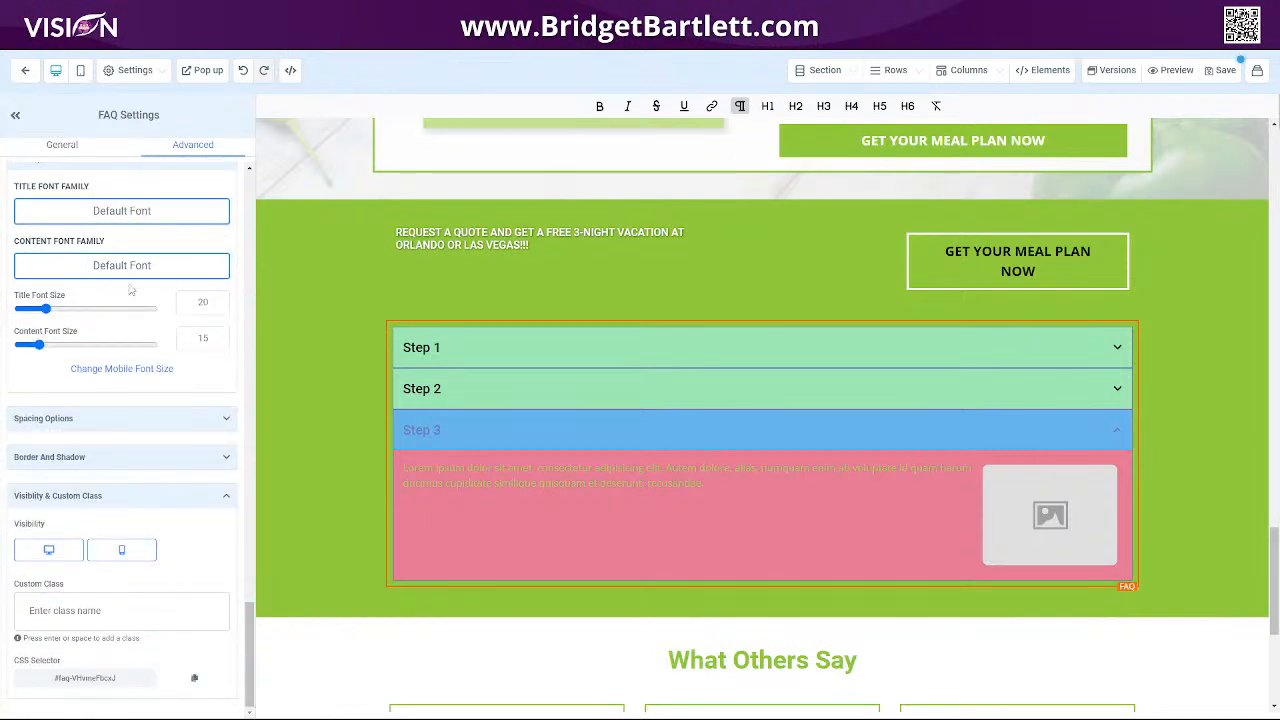
Switch between the mobile and desktop font size settings to compare the FAQ's appearance.
{"action": "left_click", "coordinate": [142, 375]}
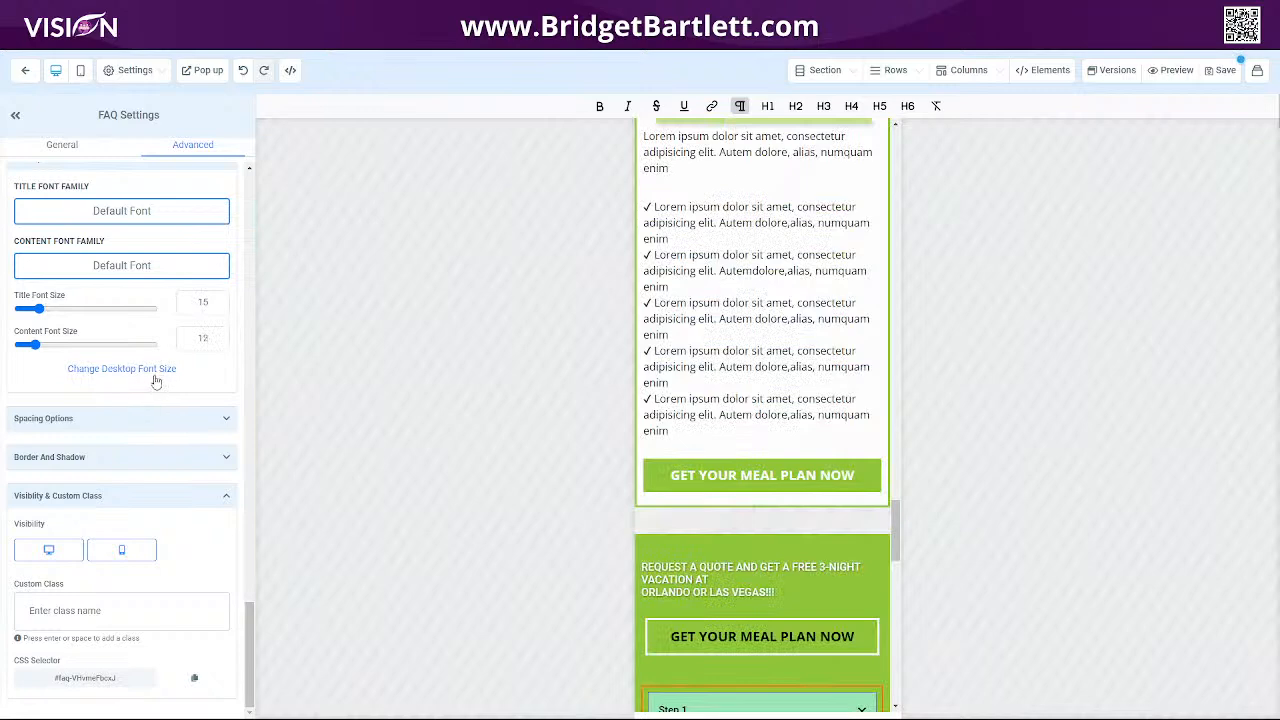
{"action": "left_click", "coordinate": [148, 370]}
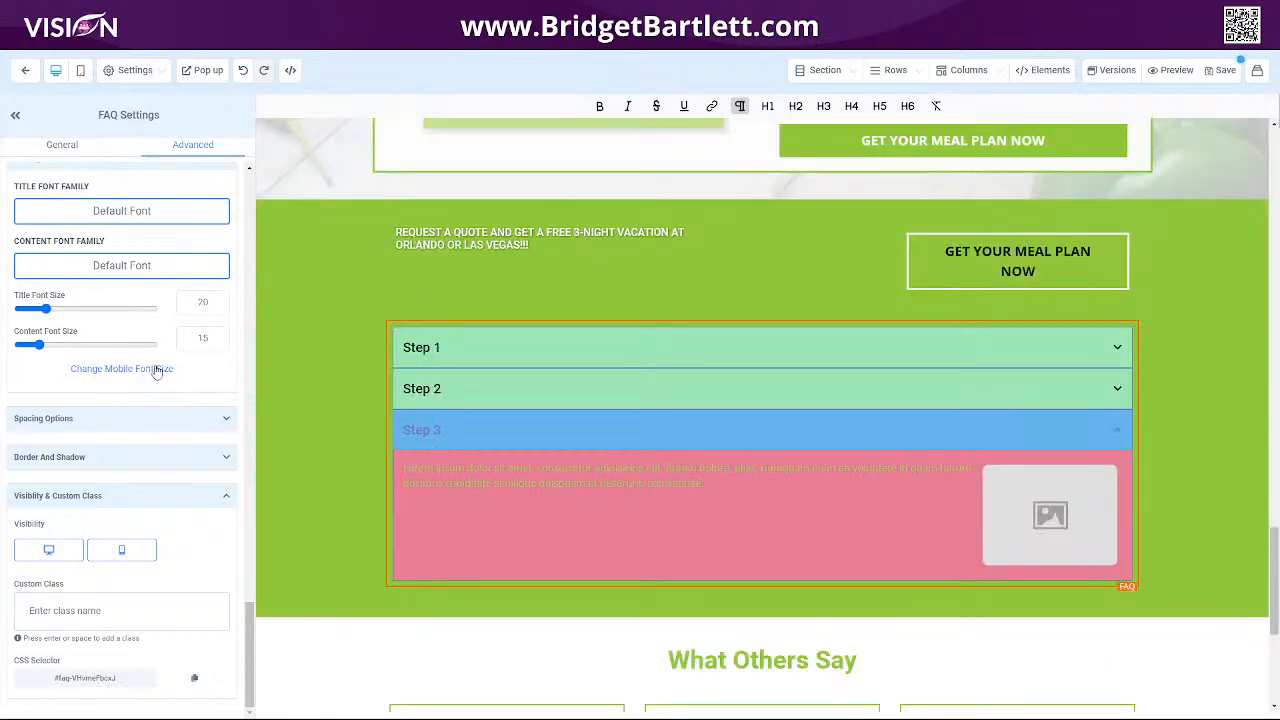
{"action": "left_click", "coordinate": [148, 371]}
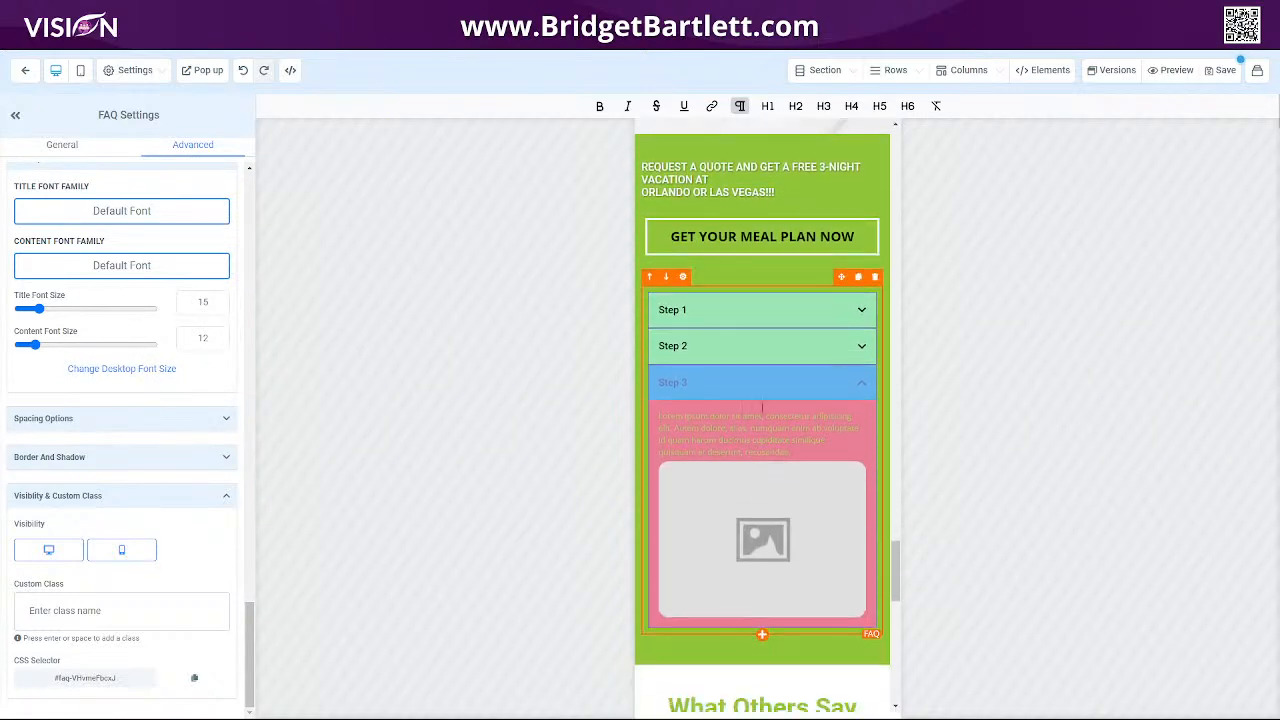
{"action": "left_click", "coordinate": [128, 370]}
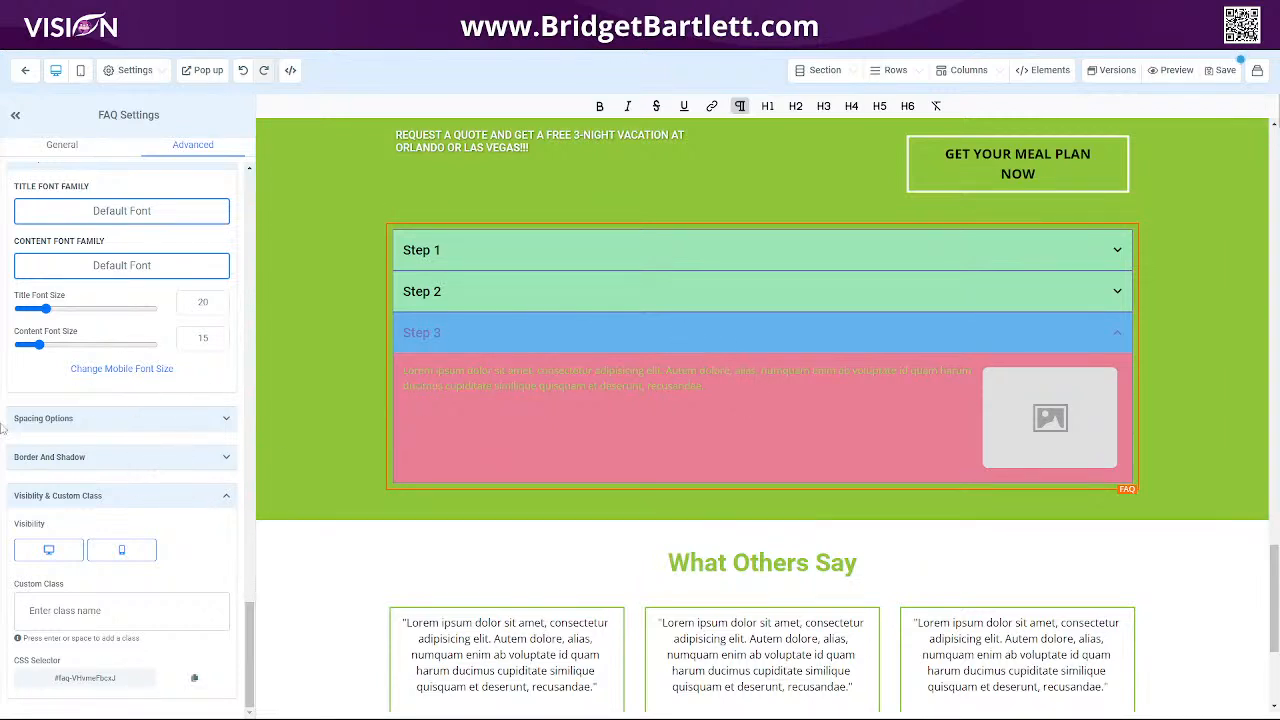
Give the FAQ element a full border in its border and shadow options.
{"action": "left_click", "coordinate": [76, 418]}
{"action": "scroll", "coordinate": [138, 503], "scroll_direction": "down", "scroll_amount": 3}
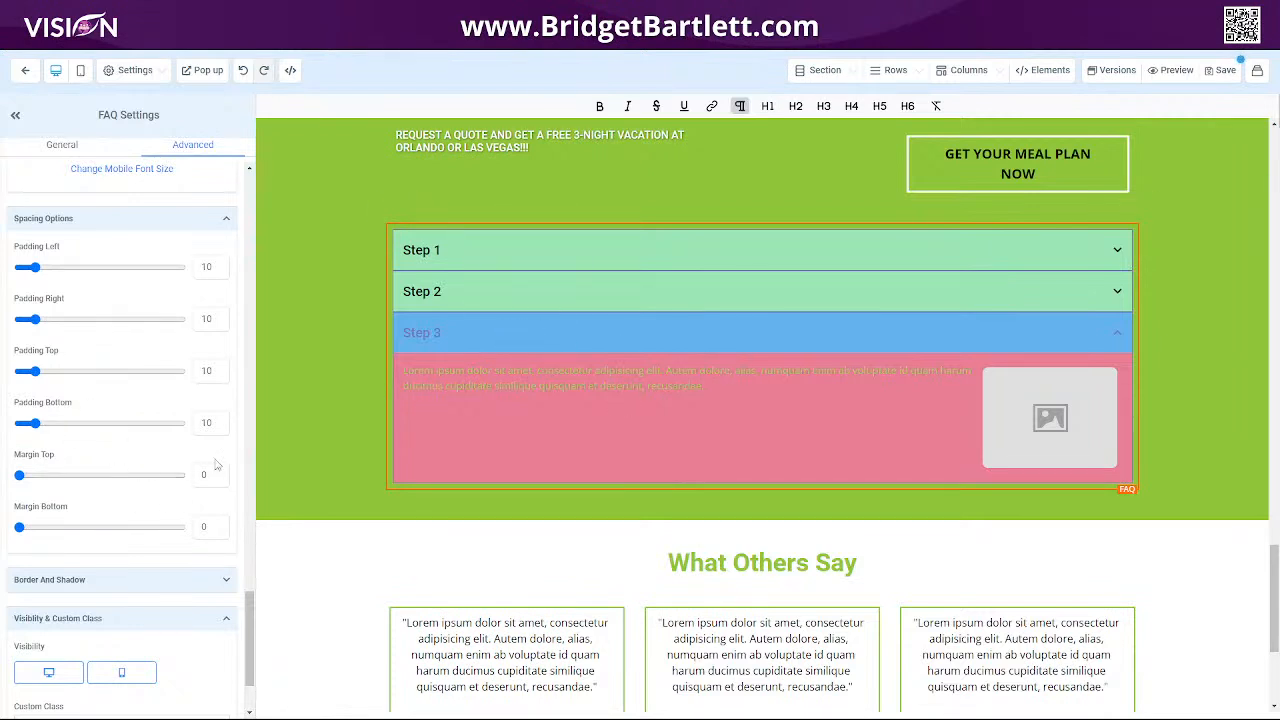
{"action": "scroll", "coordinate": [155, 467], "scroll_direction": "down", "scroll_amount": 2}
{"action": "left_click", "coordinate": [140, 470]}
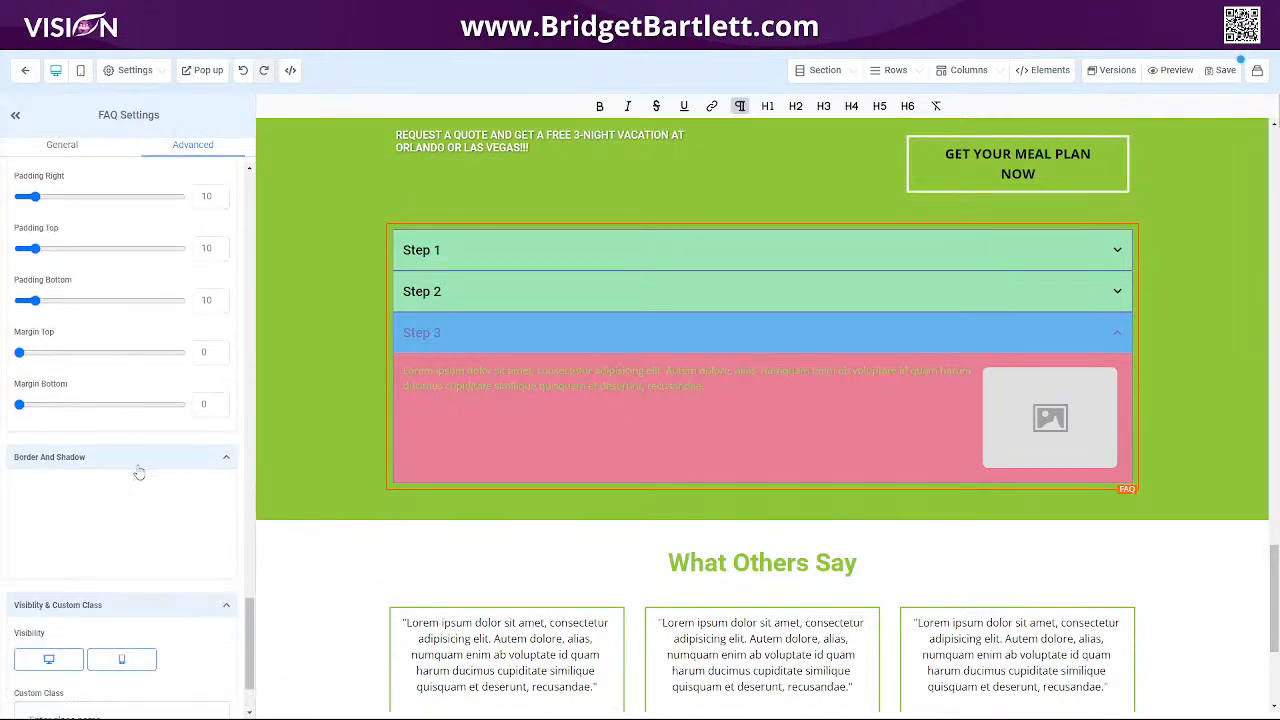
{"action": "left_click", "coordinate": [94, 505]}
{"action": "left_click", "coordinate": [106, 538]}
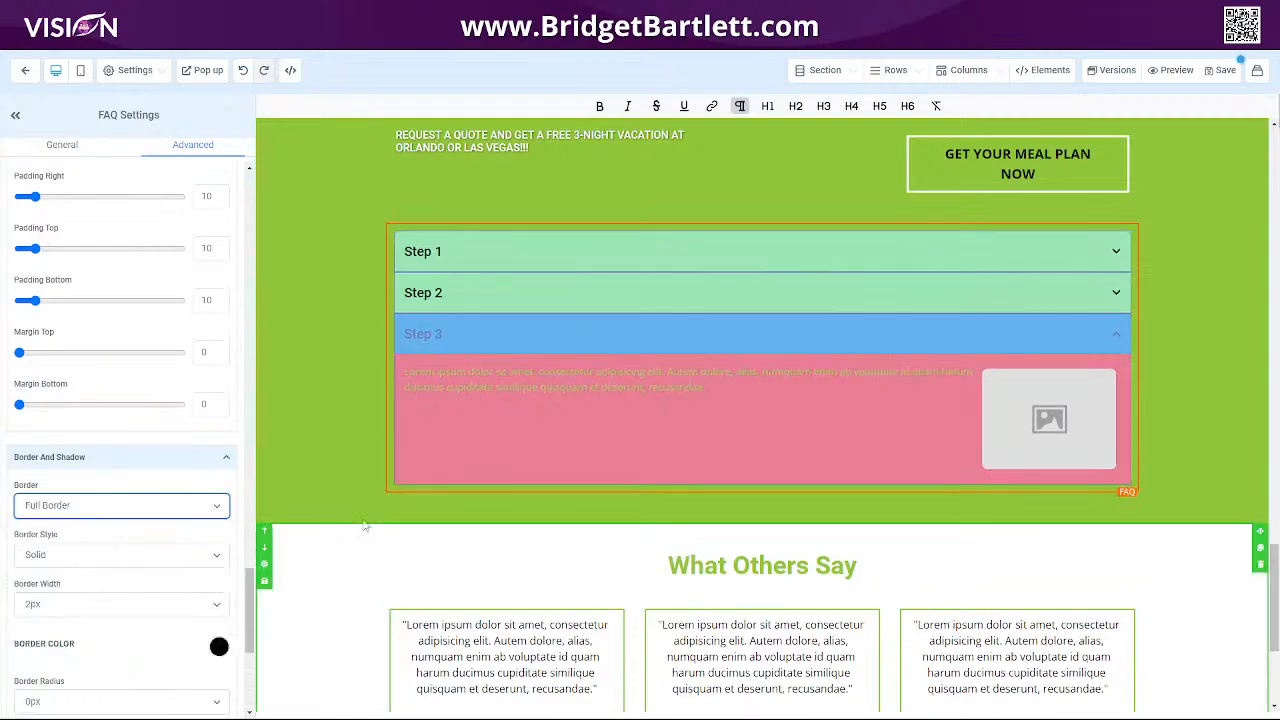
Set the FAQ border style to Dashed and the border colour to white.
{"action": "left_click", "coordinate": [103, 553]}
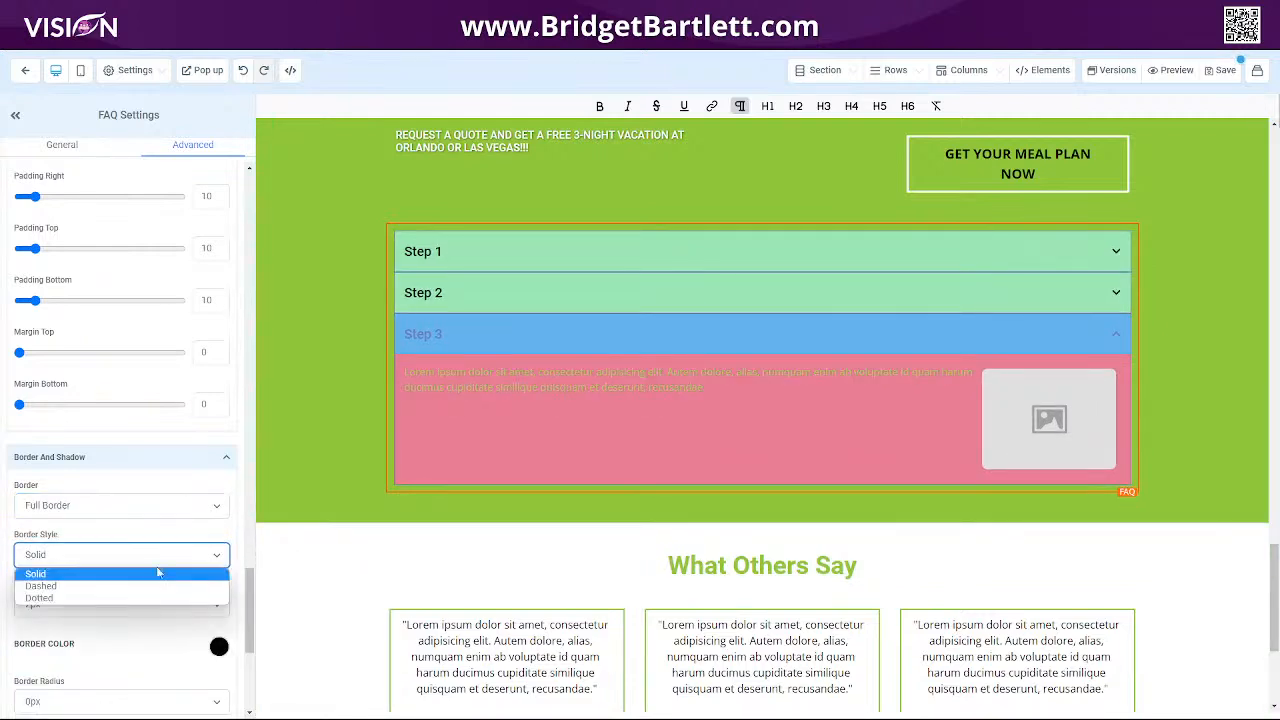
{"action": "left_click", "coordinate": [114, 590]}
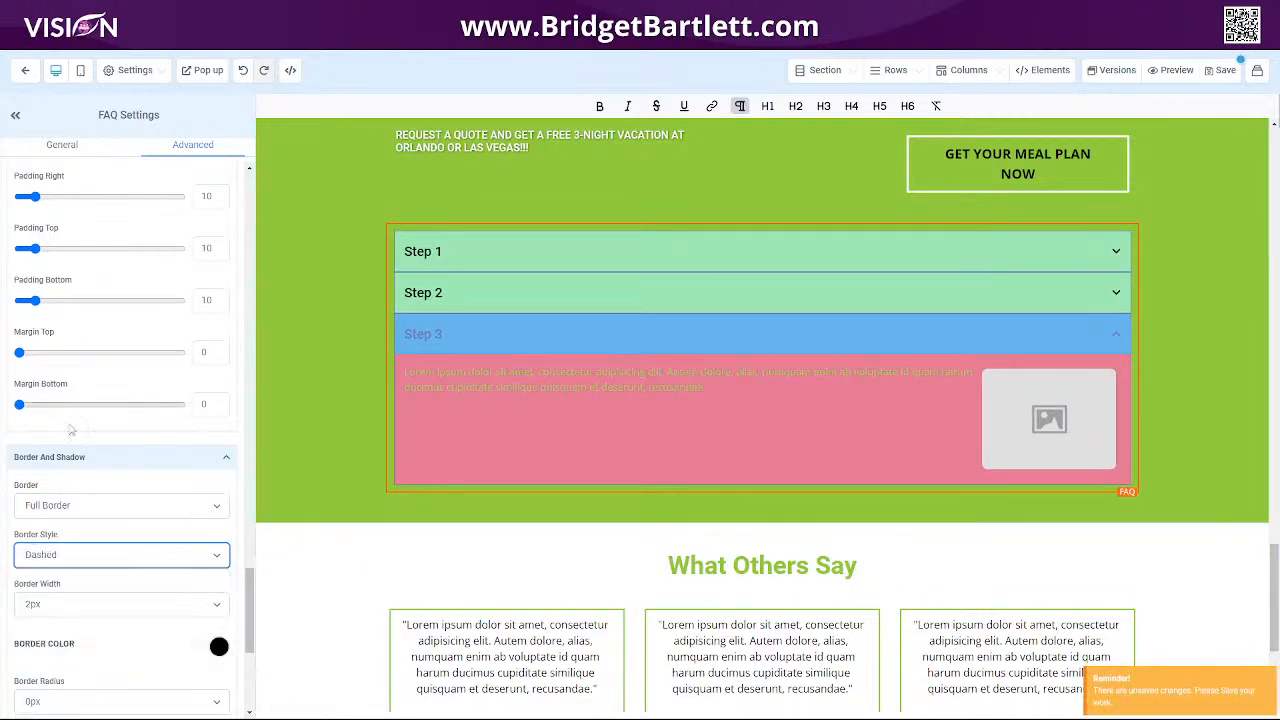
{"action": "scroll", "coordinate": [155, 577], "scroll_direction": "down", "scroll_amount": 2}
{"action": "scroll", "coordinate": [155, 577], "scroll_direction": "down", "scroll_amount": 3}
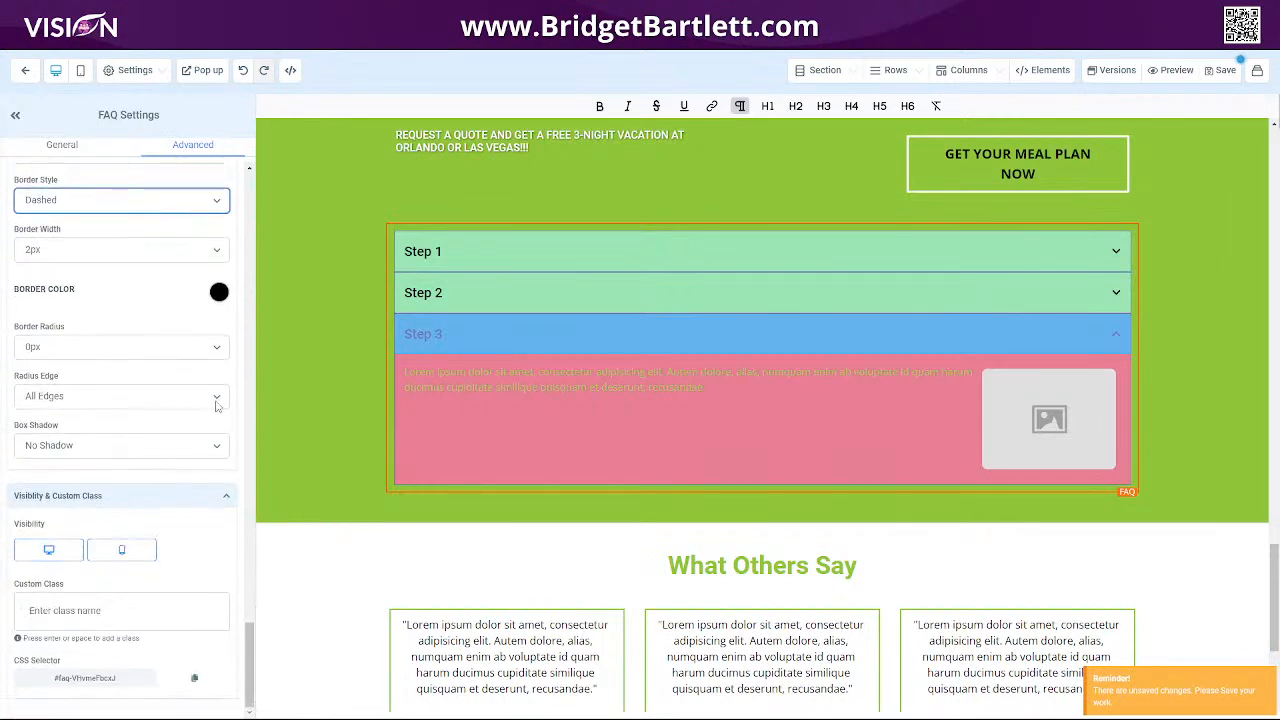
{"action": "left_click", "coordinate": [219, 291]}
{"action": "left_click", "coordinate": [74, 322]}
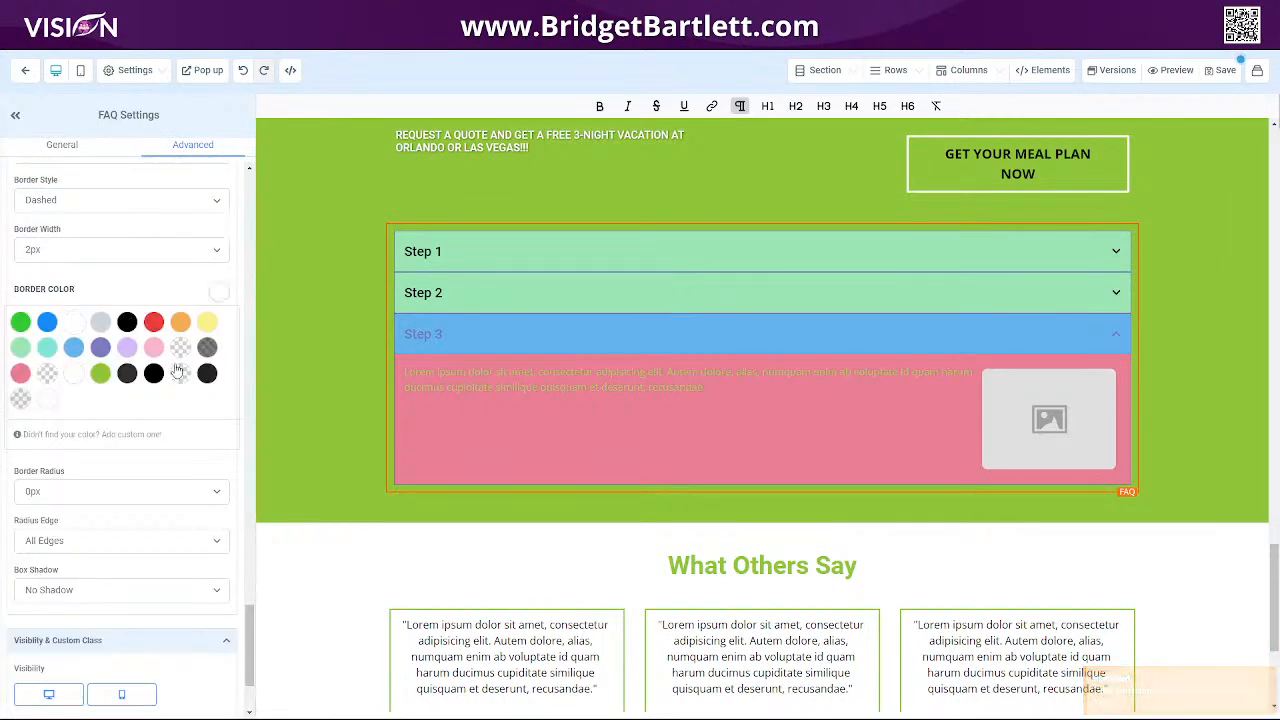
{"action": "left_click", "coordinate": [311, 495]}
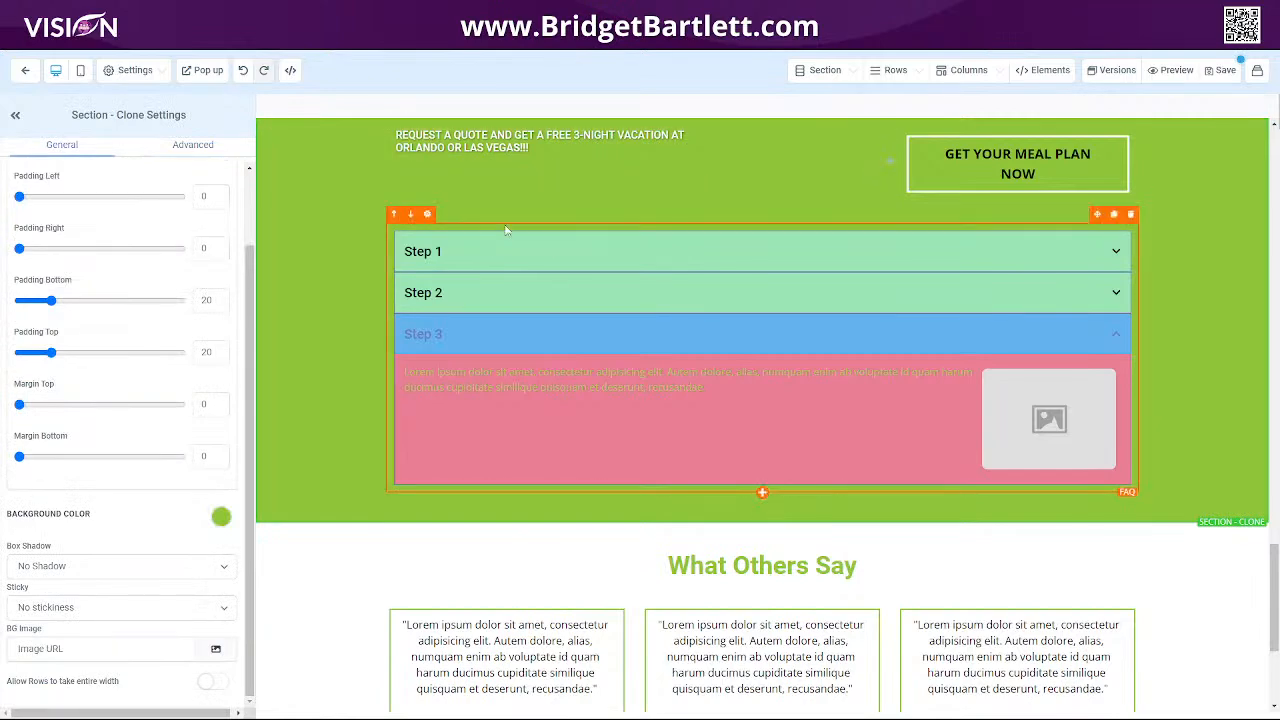
{"action": "left_click", "coordinate": [524, 419]}
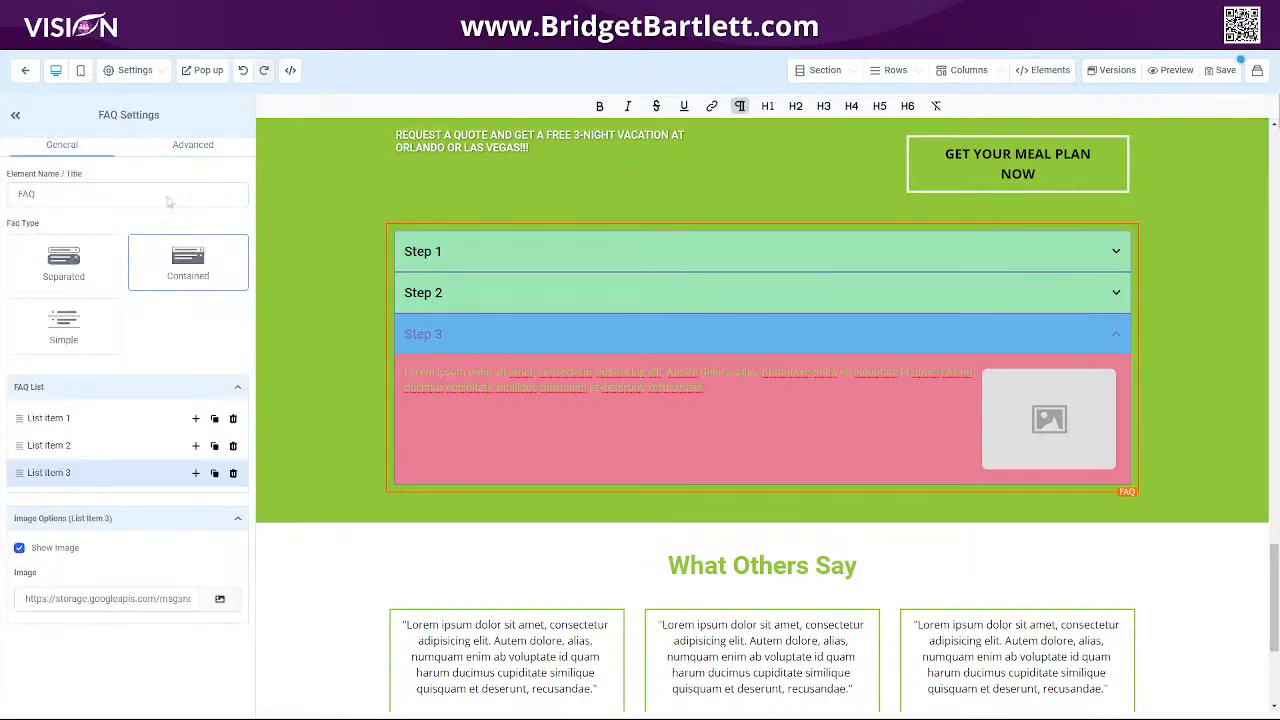
{"action": "left_click", "coordinate": [195, 148]}
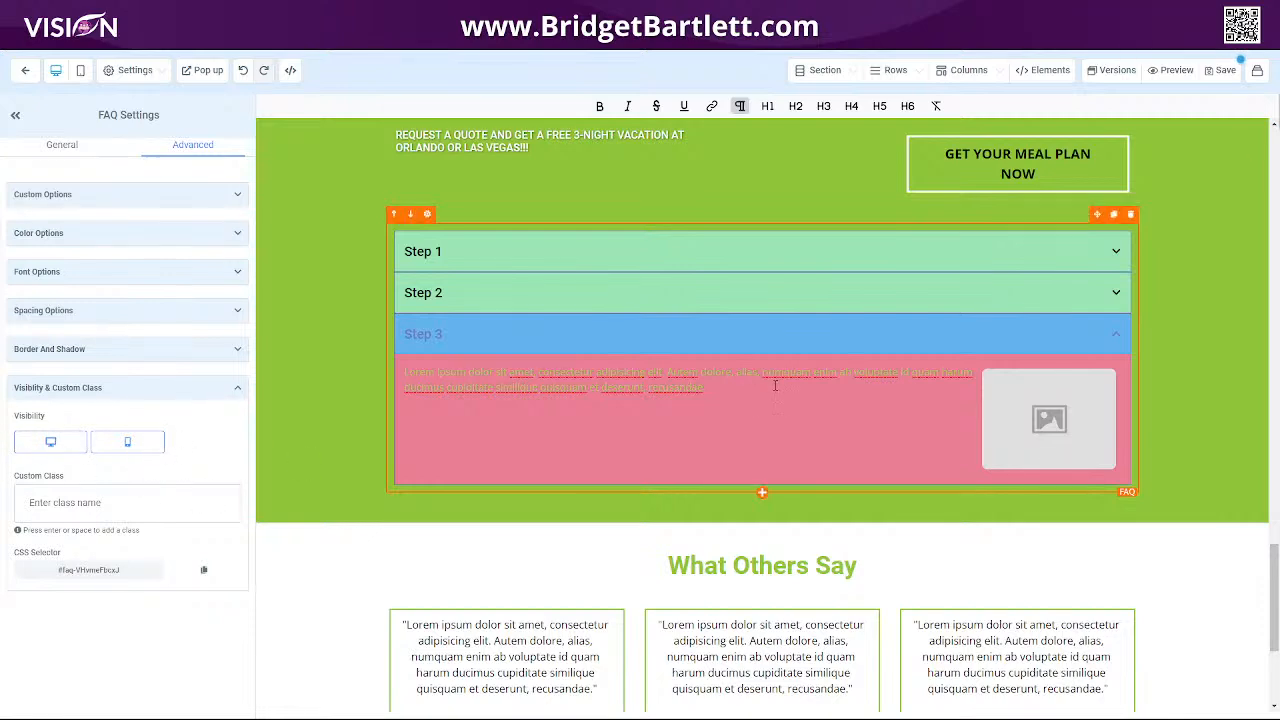
{"action": "scroll", "coordinate": [949, 425], "scroll_direction": "down", "scroll_amount": 5}
{"action": "scroll", "coordinate": [1014, 346], "scroll_direction": "up", "scroll_amount": 5}
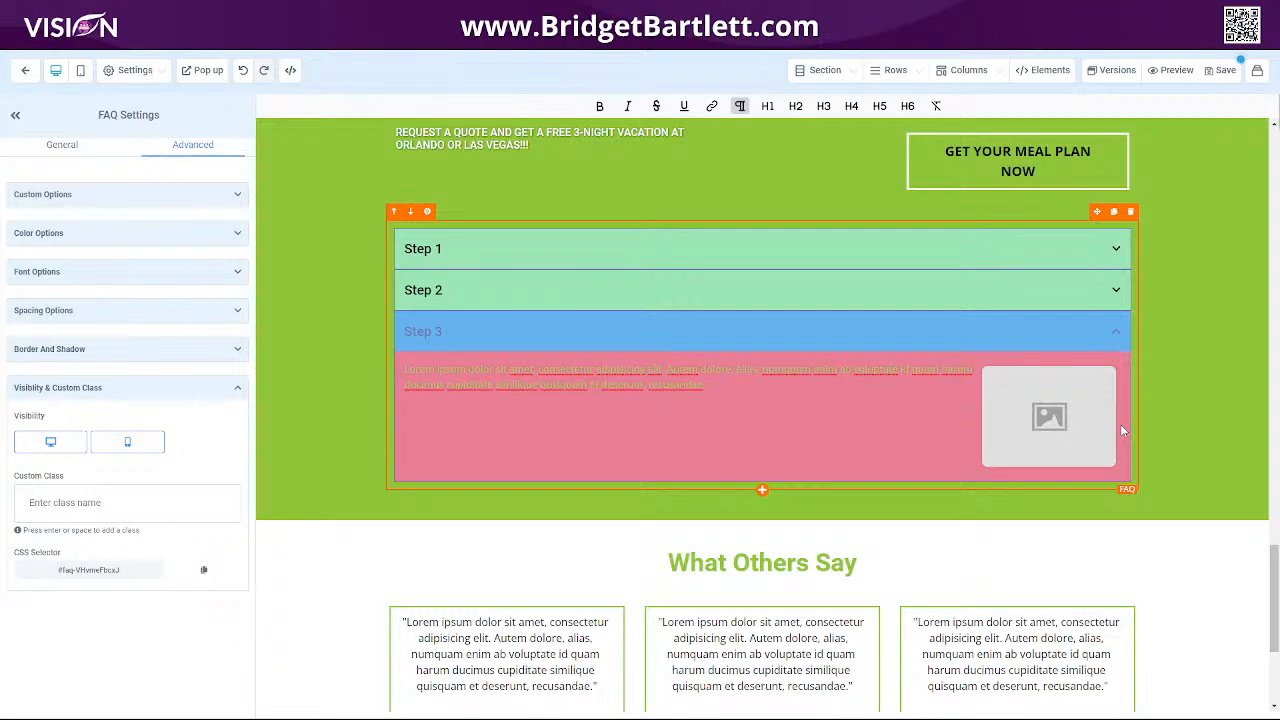
Preview the page and expand and collapse the FAQ steps to check their styling.
{"action": "left_click", "coordinate": [1178, 78]}
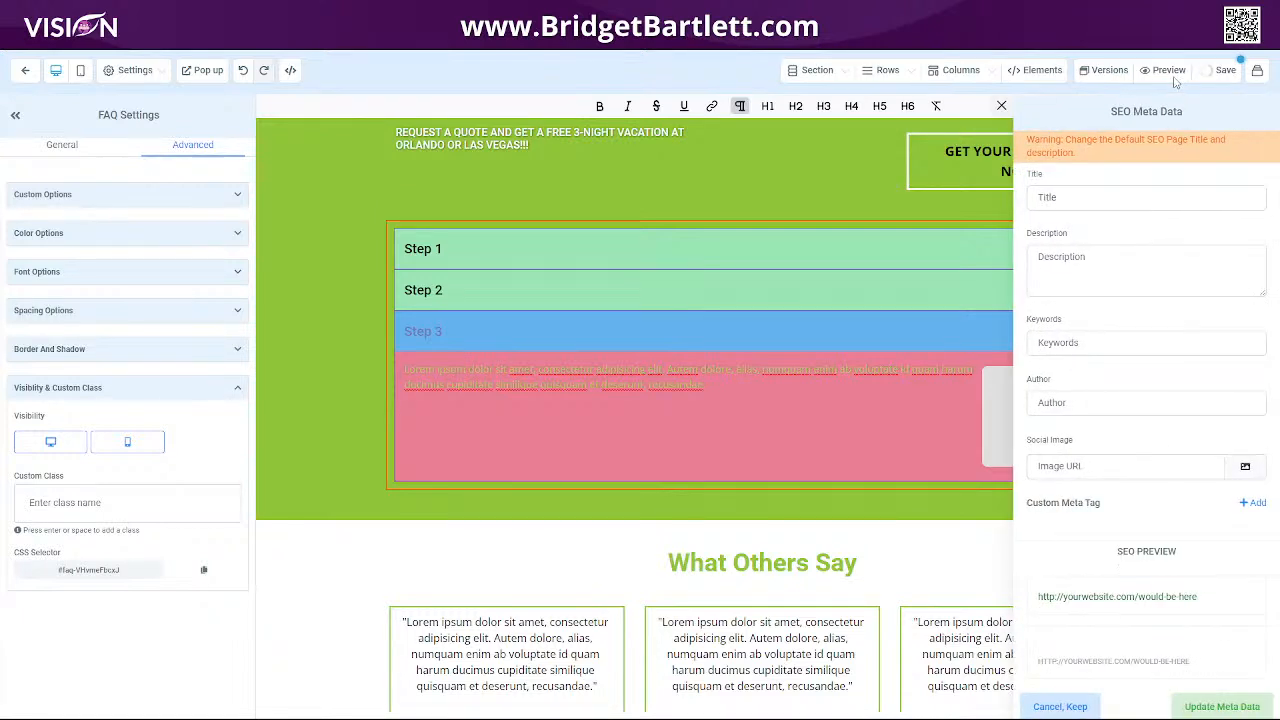
{"action": "left_click", "coordinate": [1162, 72]}
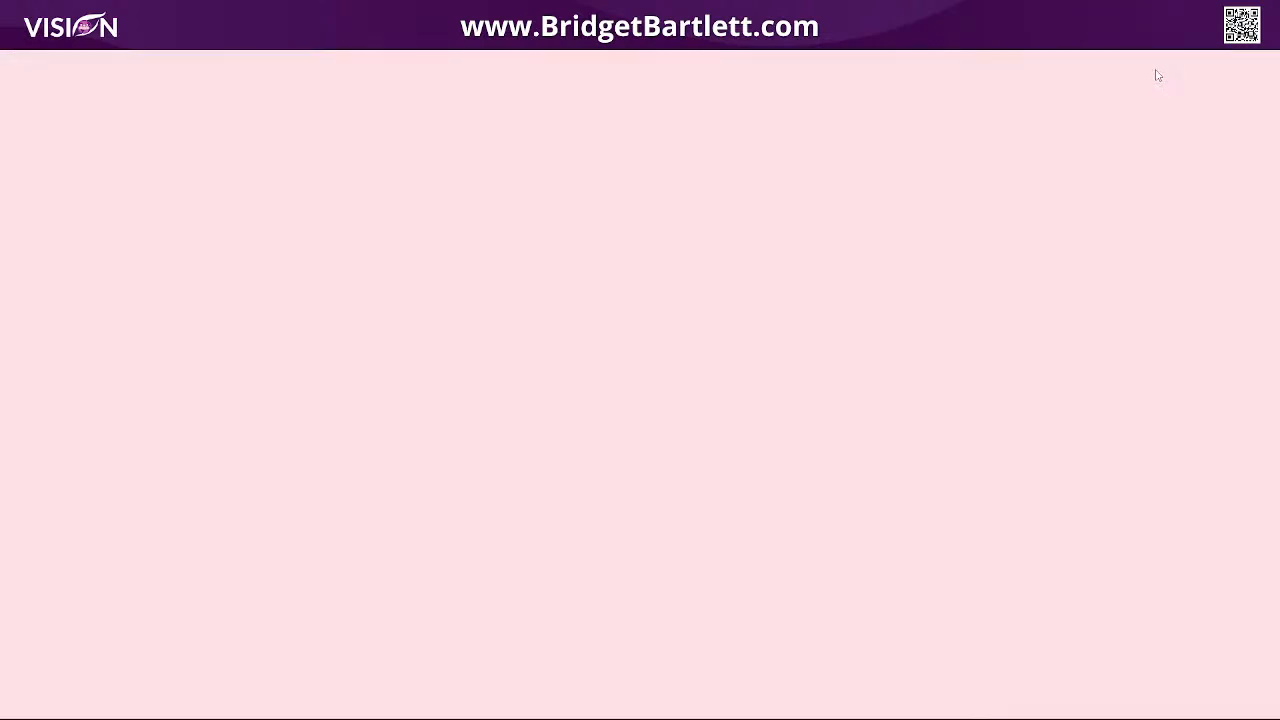
{"action": "scroll", "coordinate": [924, 605], "scroll_direction": "down", "scroll_amount": 12}
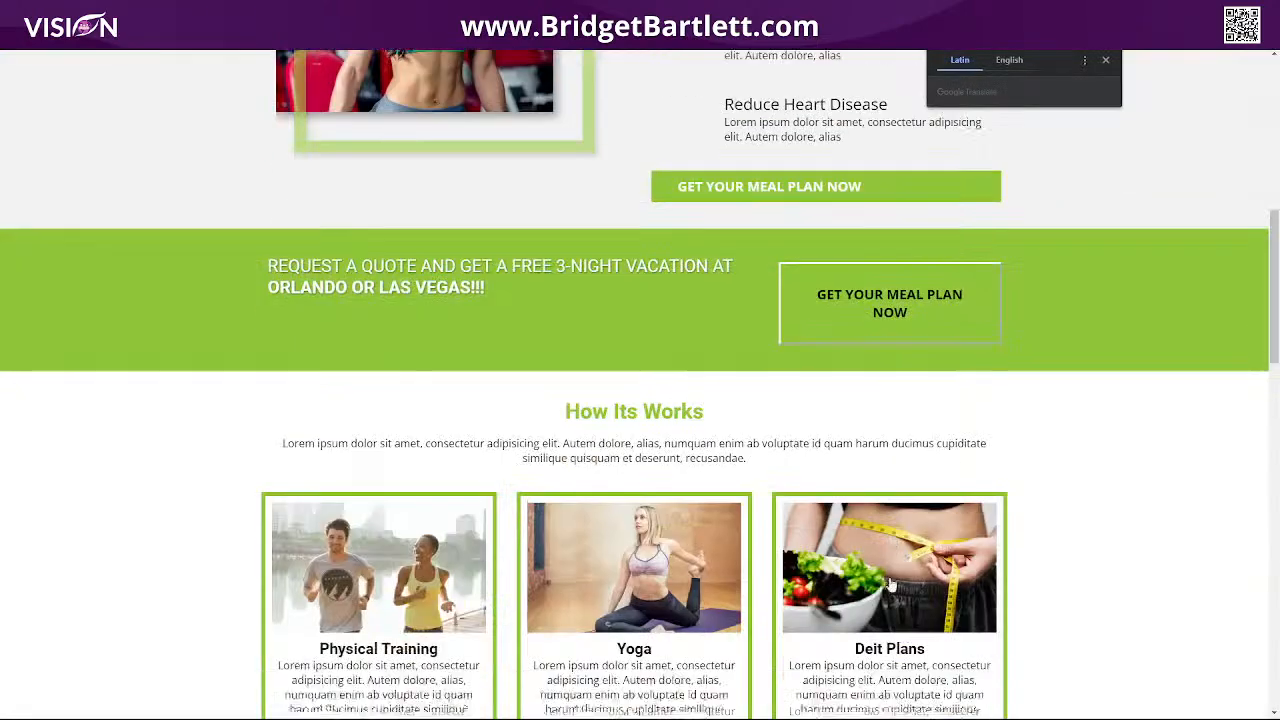
{"action": "scroll", "coordinate": [443, 311], "scroll_direction": "down", "scroll_amount": 10}
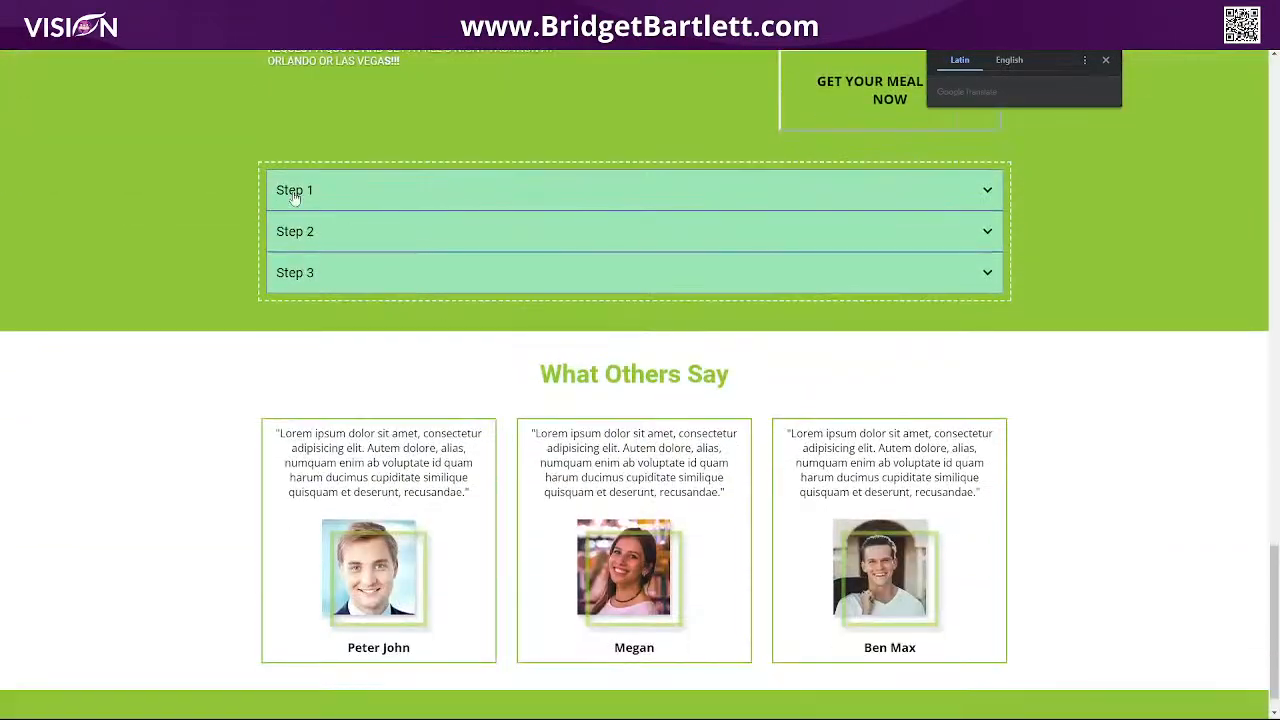
{"action": "left_click", "coordinate": [274, 196]}
{"action": "left_click", "coordinate": [509, 200]}
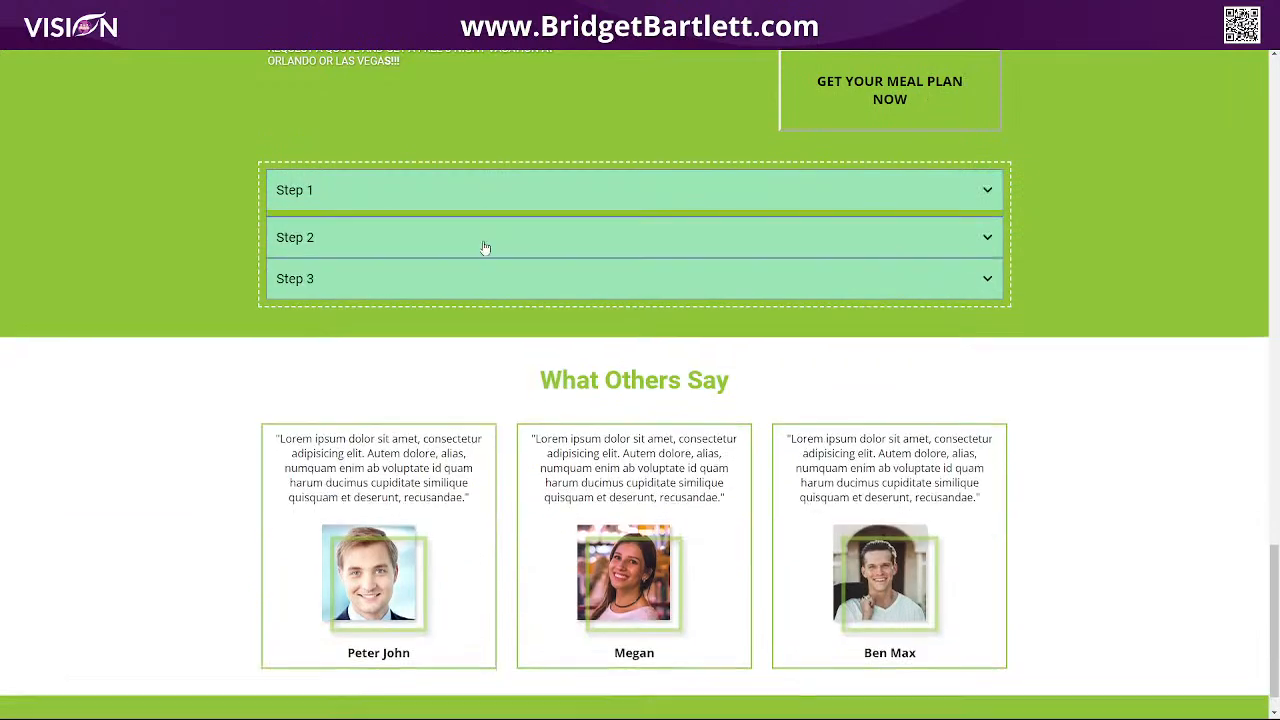
{"action": "left_click", "coordinate": [457, 189]}
{"action": "left_click", "coordinate": [509, 398]}
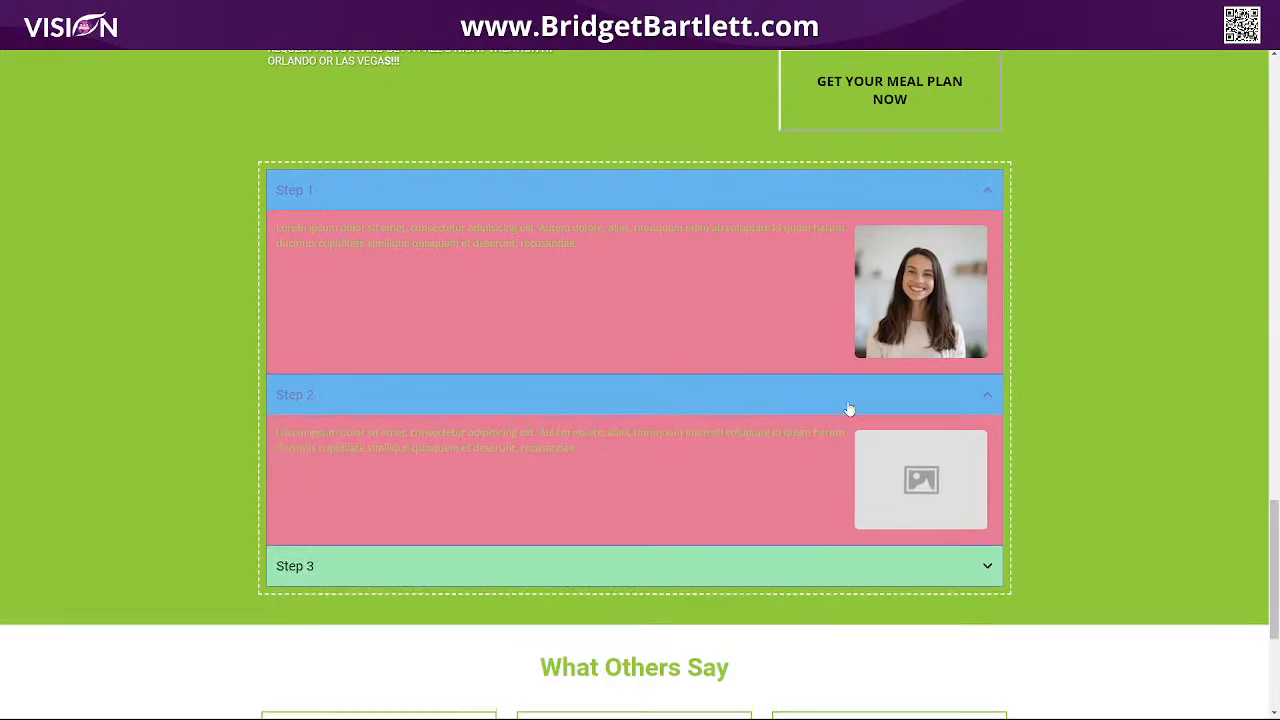
{"action": "left_click", "coordinate": [654, 564]}
{"action": "left_click", "coordinate": [515, 572]}
{"action": "left_click", "coordinate": [529, 393]}
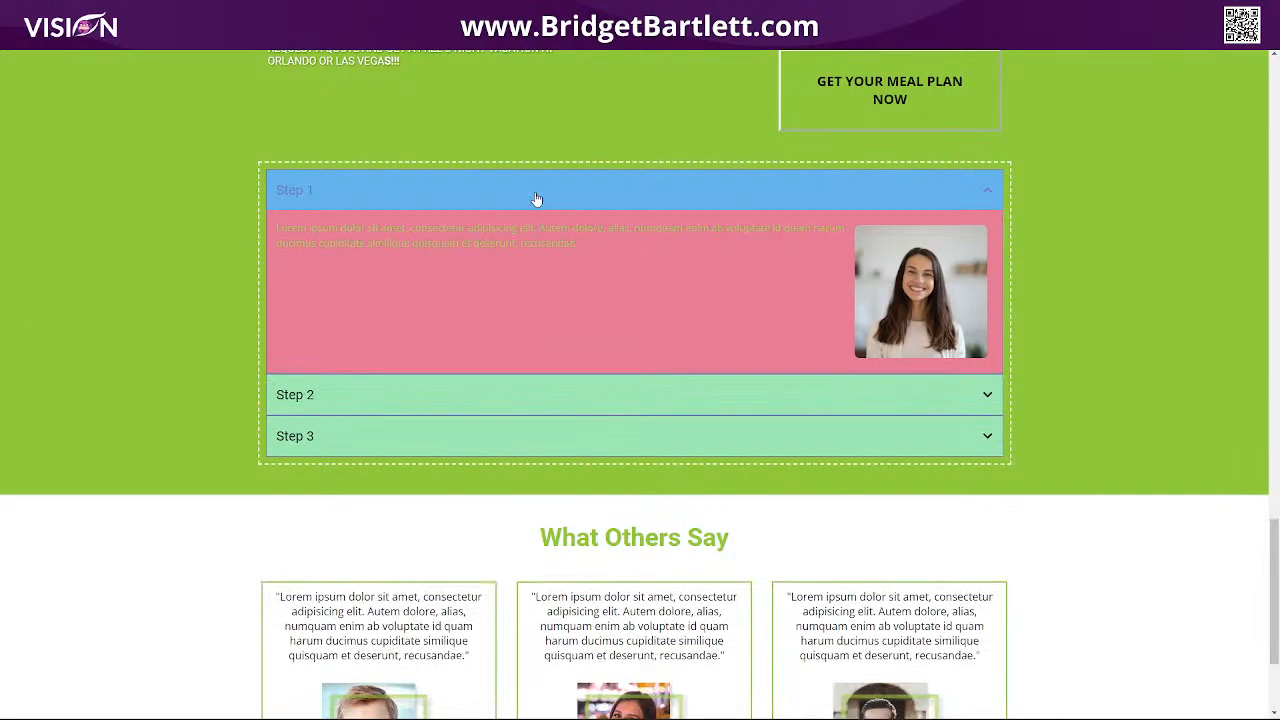
{"action": "left_click", "coordinate": [538, 202]}
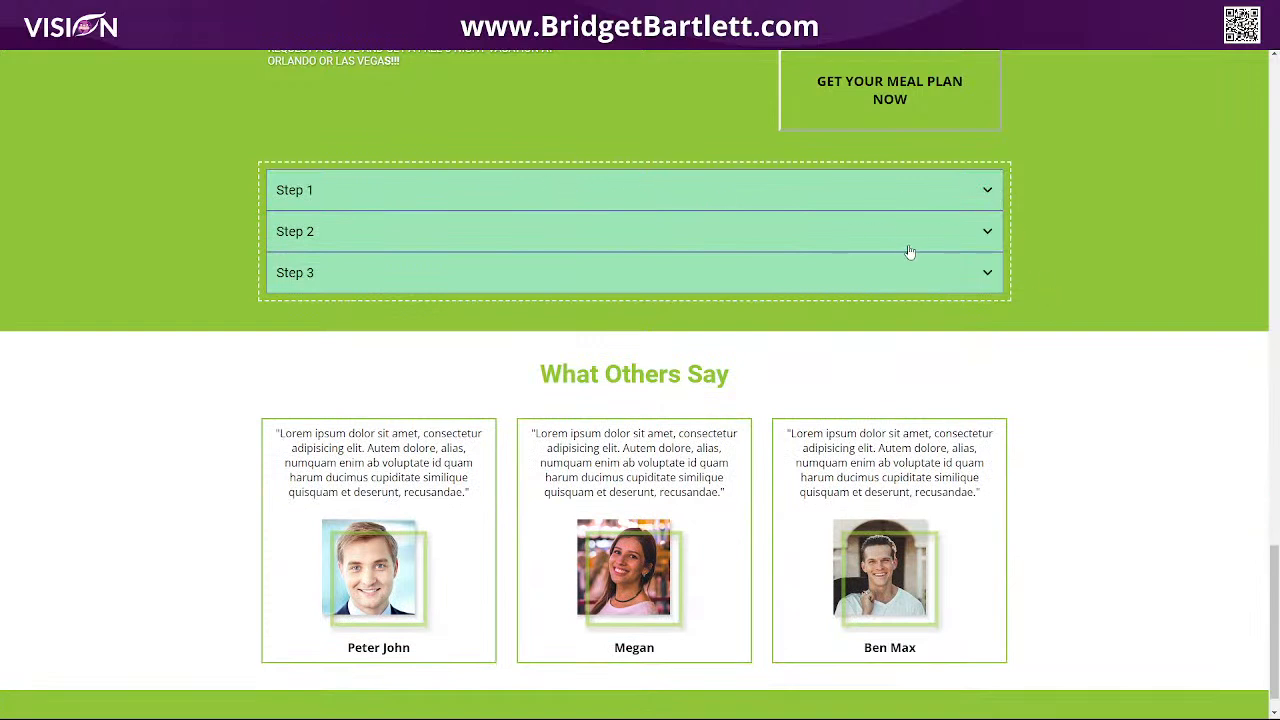